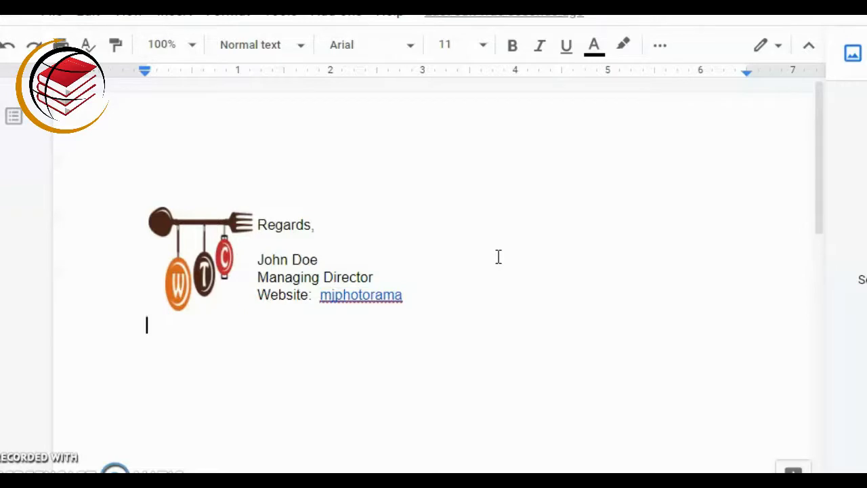
Switch to the Gmail inbox and open the full settings page.
{"action": "left_click", "coordinate": [645, 250]}
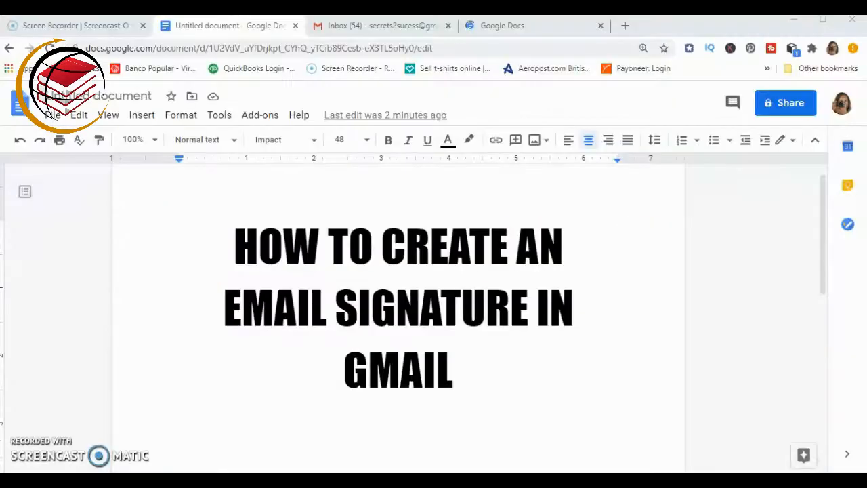
{"action": "left_click", "coordinate": [382, 27]}
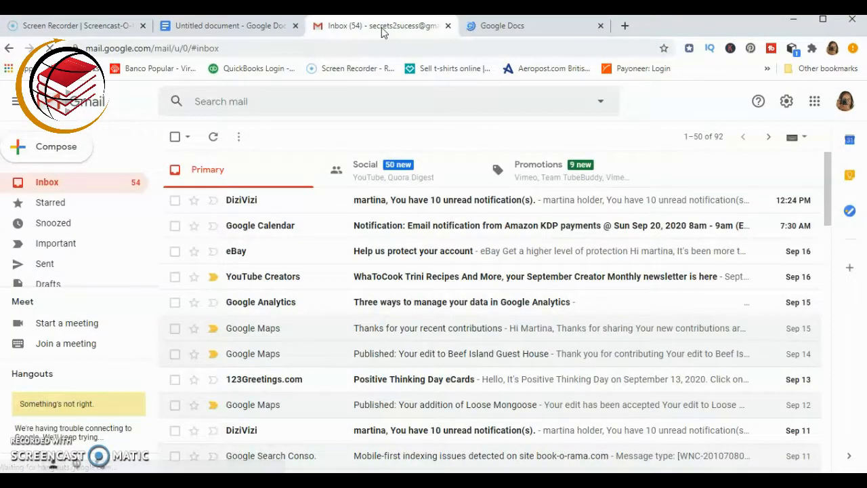
{"action": "left_click", "coordinate": [703, 92]}
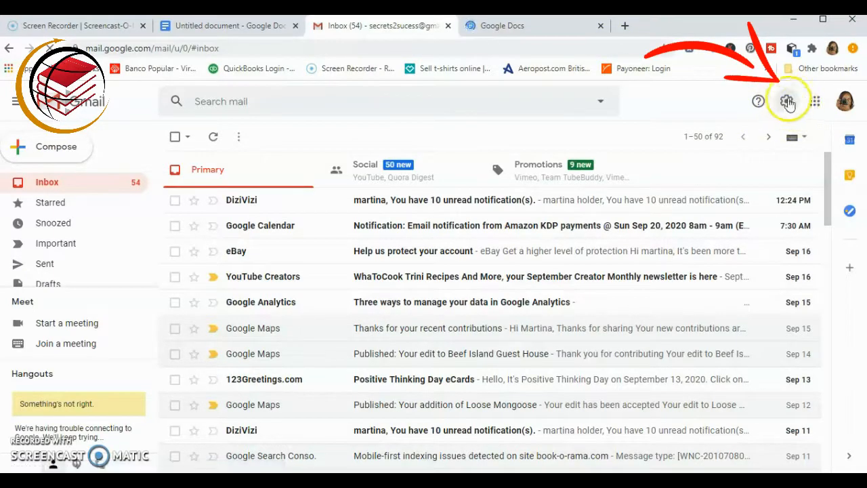
{"action": "left_click", "coordinate": [787, 103]}
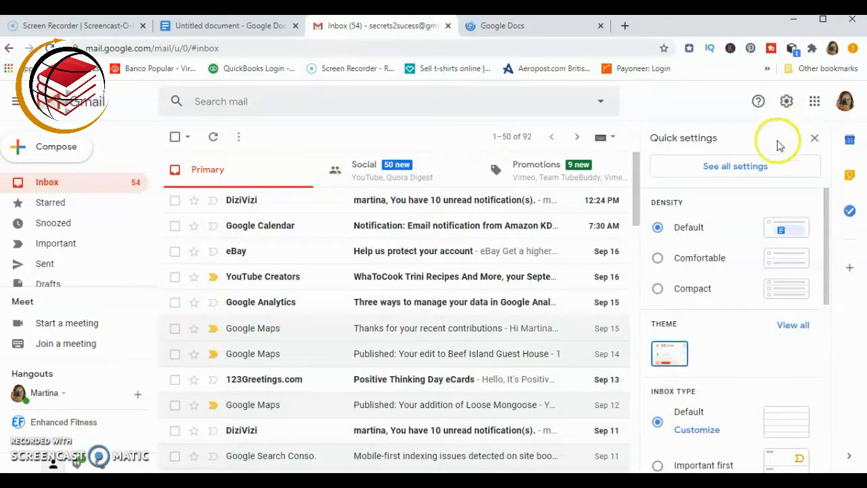
{"action": "left_click", "coordinate": [750, 173]}
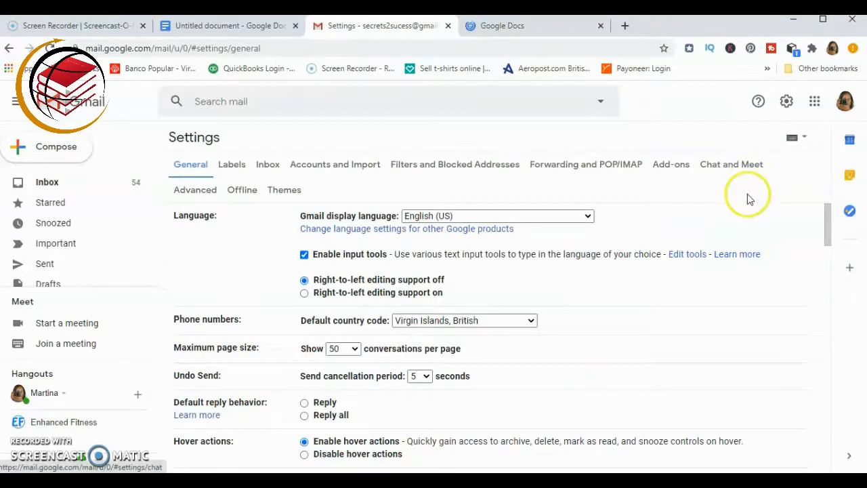
Create a new signature named TEST in the general settings' Signature section.
{"action": "mouse_move", "coordinate": [828, 212]}
{"action": "left_mouse_down"}
{"action": "mouse_move", "coordinate": [839, 306]}
{"action": "mouse_move", "coordinate": [863, 387]}
{"action": "left_mouse_up"}
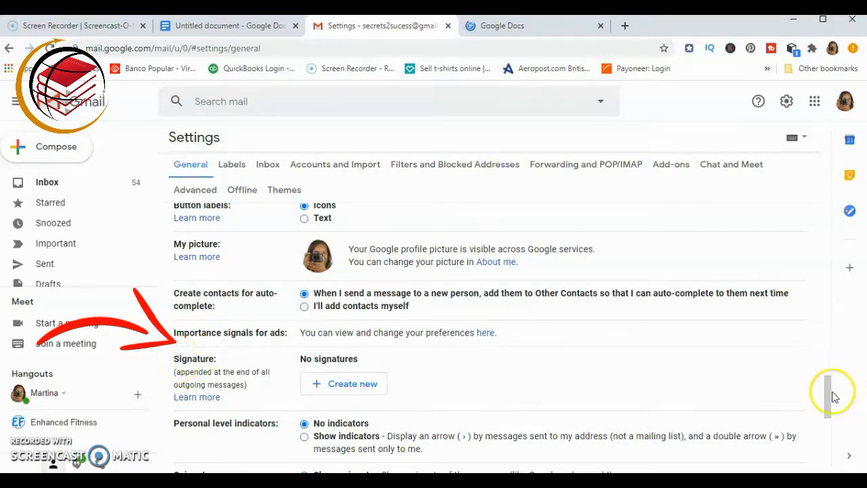
{"action": "left_click_drag", "start_coordinate": [830, 394], "coordinate": [831, 403]}
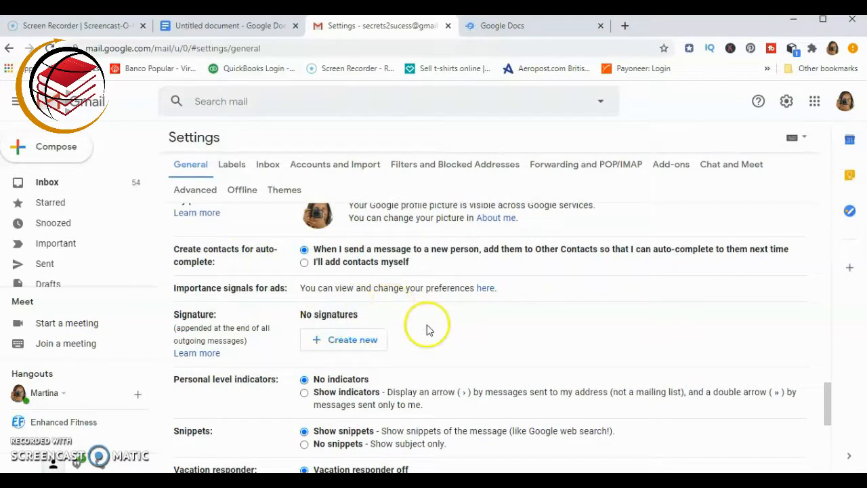
{"action": "left_click", "coordinate": [362, 342]}
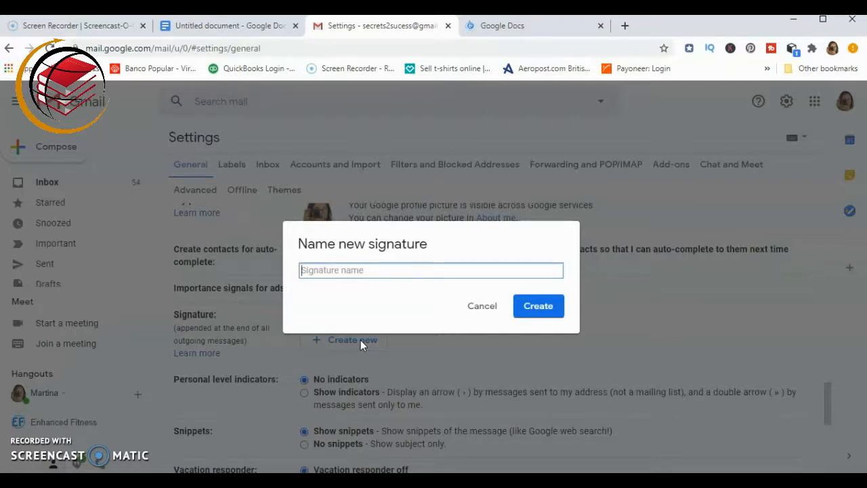
{"action": "type", "text": "TEST"}
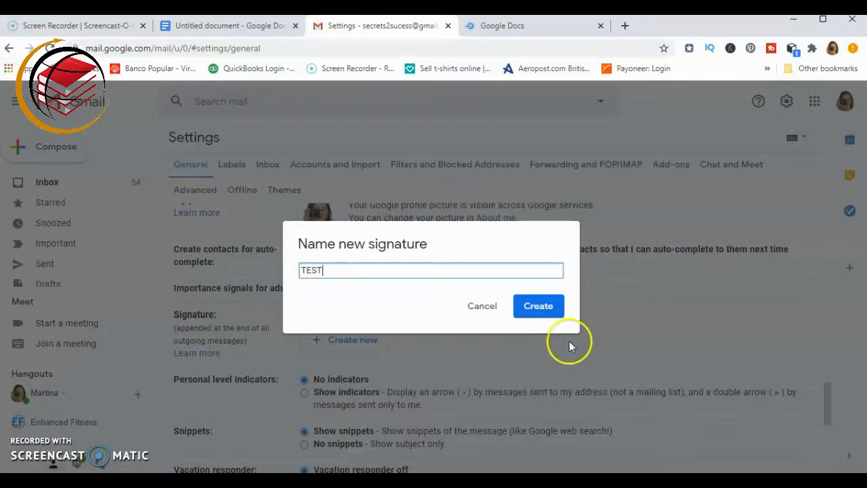
{"action": "left_click", "coordinate": [554, 308]}
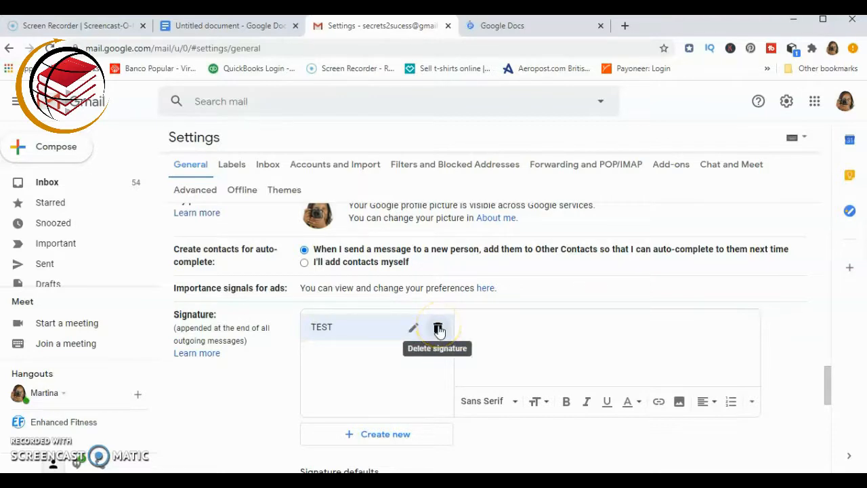
Enter "Regards," as the first line of the TEST signature.
{"action": "left_click", "coordinate": [504, 336]}
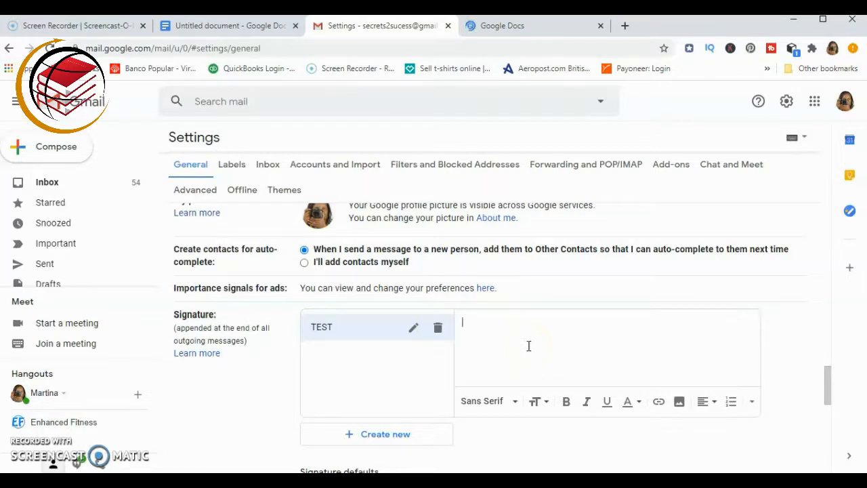
{"action": "type", "text": "rEGA"}
{"action": "key", "text": "BackSpace"}
{"action": "key", "text": "BackSpace"}
{"action": "key", "text": "BackSpace"}
{"action": "key", "text": "BackSpace"}
{"action": "type", "text": "REgi"}
{"action": "key", "text": "BackSpace"}
{"action": "key", "text": "BackSpace"}
{"action": "key", "text": "BackSpace"}
{"action": "type", "text": "egards, "}
Add the line "Yours Sincerely," below "Regards," with the spelling corrected.
{"action": "type", "text": "Yours Sin"}
{"action": "type", "text": "cerly"}
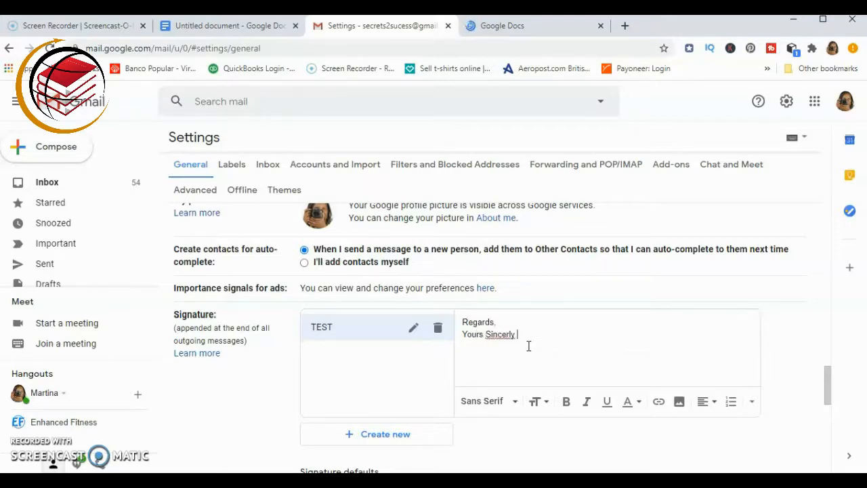
{"action": "right_click", "coordinate": [503, 335]}
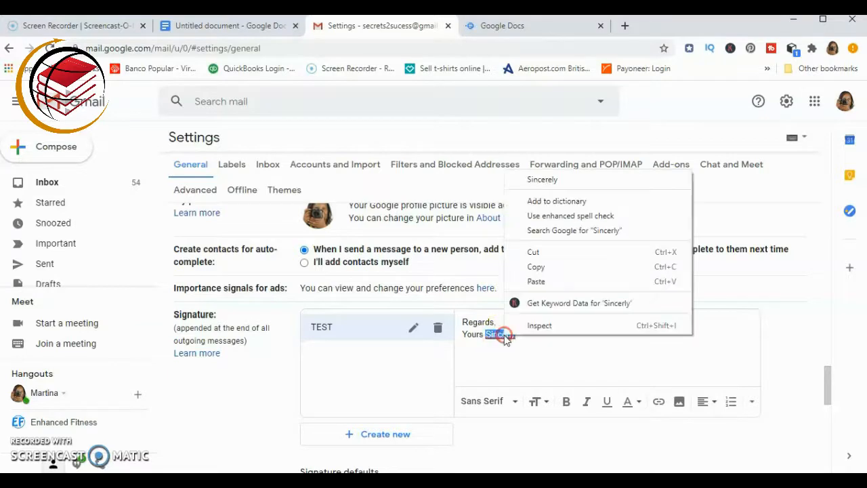
{"action": "left_click", "coordinate": [575, 178]}
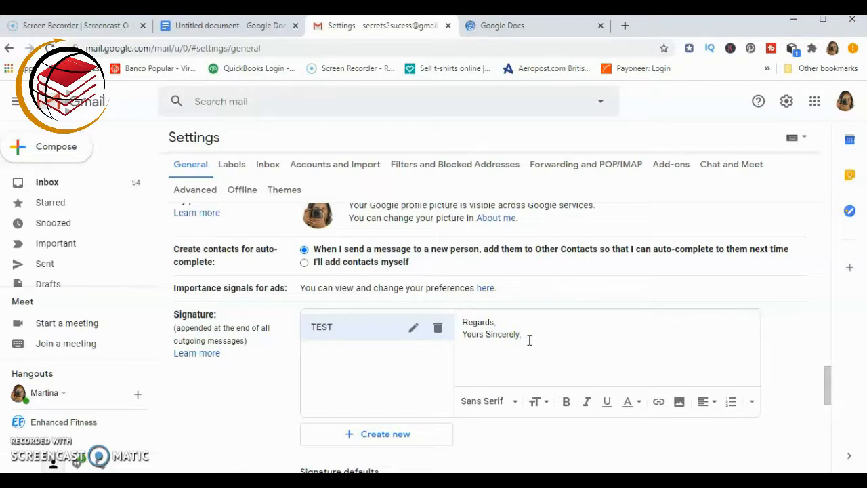
{"action": "type", "text": "John Doe"}
{"action": "key", "text": "Return"}
{"action": "type", "text": "Managing Director"}
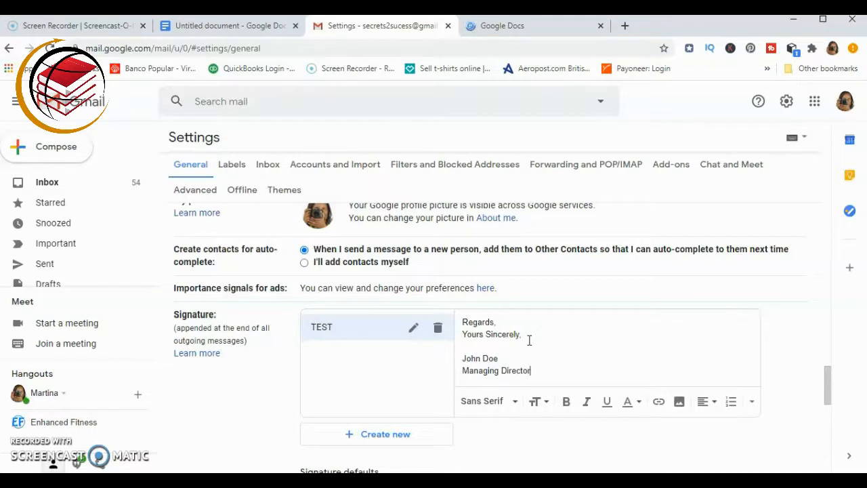
{"action": "key", "text": "Return"}
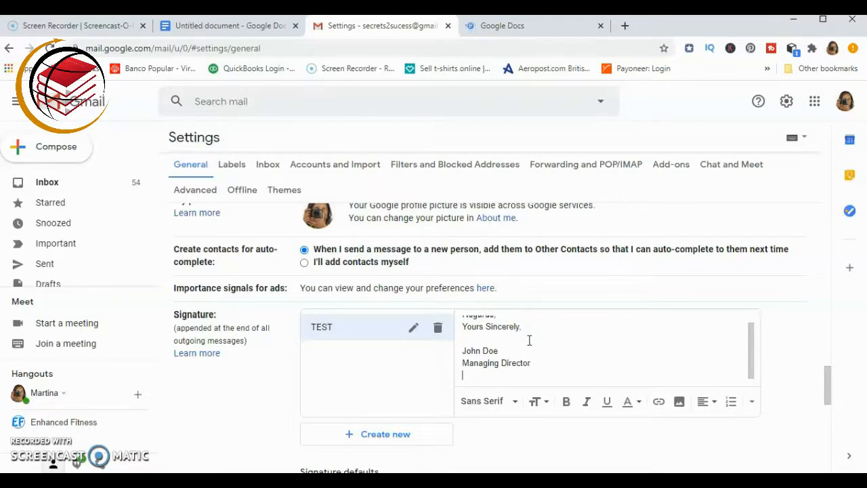
{"action": "type", "text": "www.mjphotorama.com"}
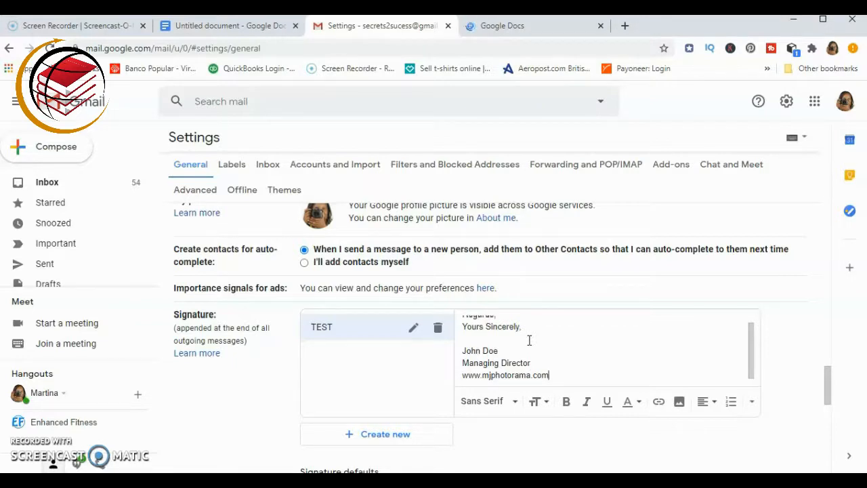
Insert the label "website:" in front of the web address in the signature.
{"action": "left_click", "coordinate": [463, 375]}
{"action": "type", "text": "website"}
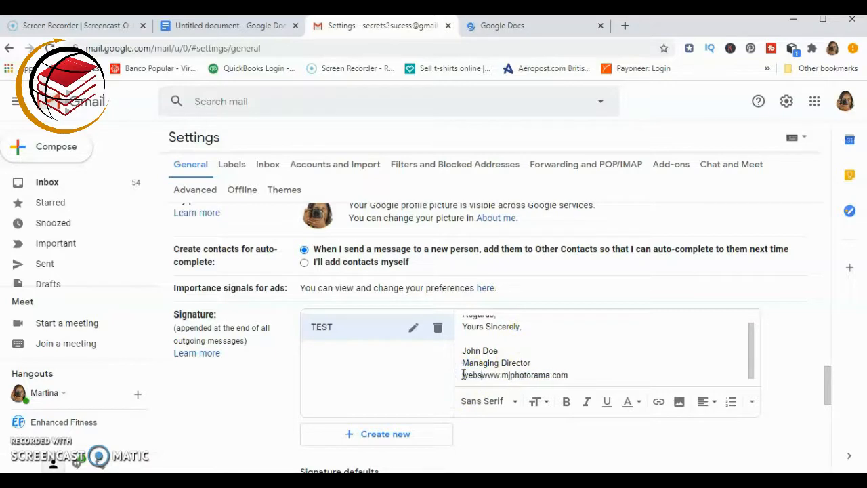
{"action": "key", "text": "BackSpace"}
{"action": "type", "text": ":"}
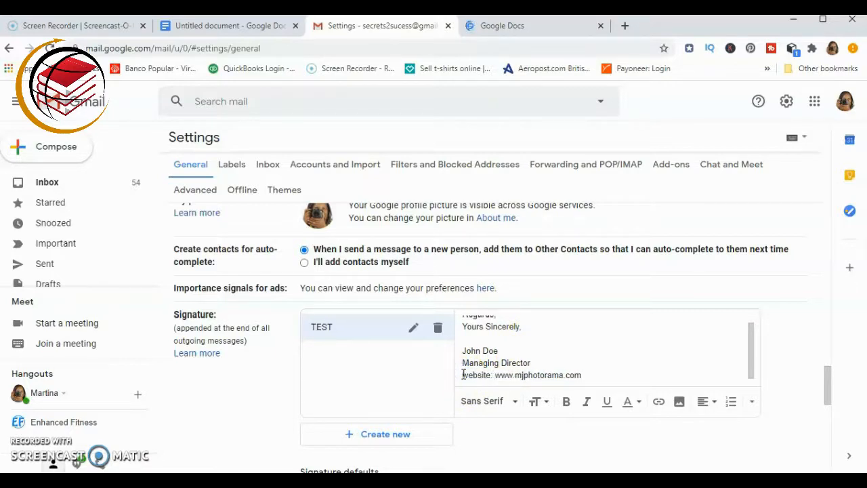
{"action": "left_click", "coordinate": [494, 375]}
{"action": "left_click_drag", "start_coordinate": [494, 375], "coordinate": [581, 375]}
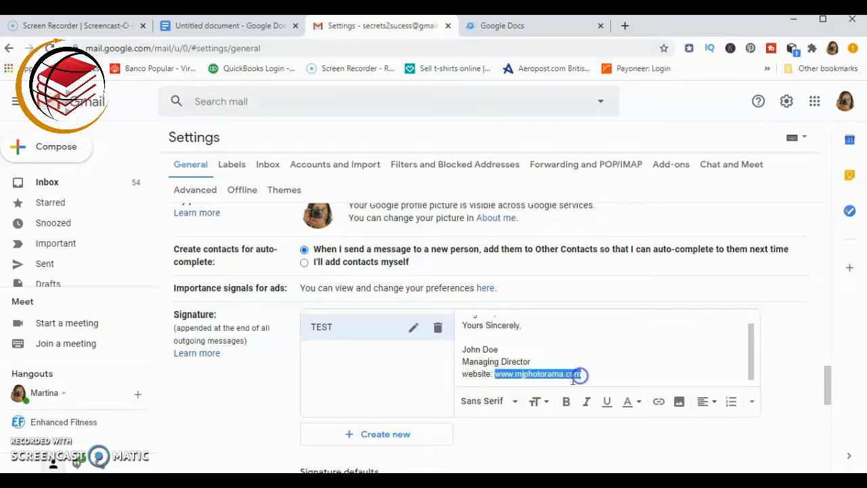
{"action": "left_click", "coordinate": [662, 408]}
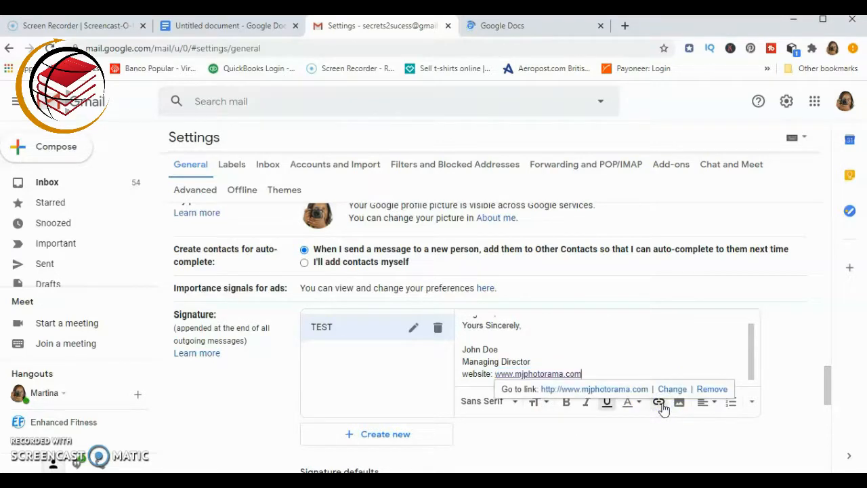
{"action": "left_click", "coordinate": [674, 390]}
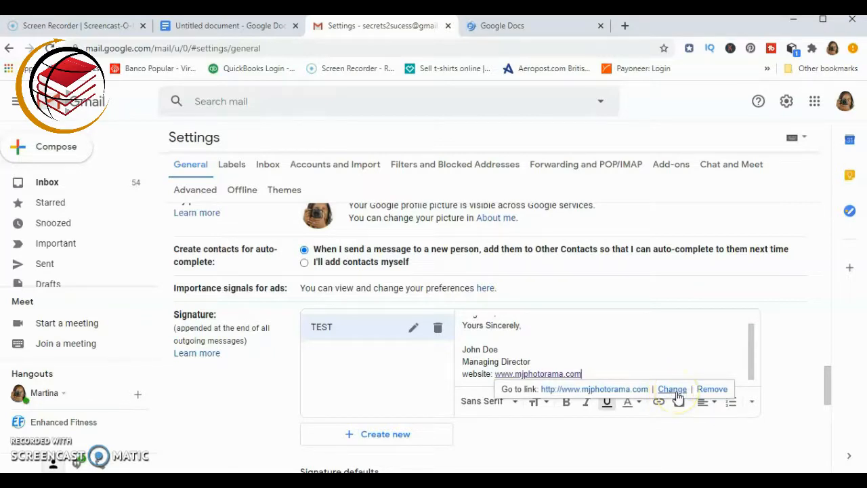
{"action": "left_click", "coordinate": [673, 390]}
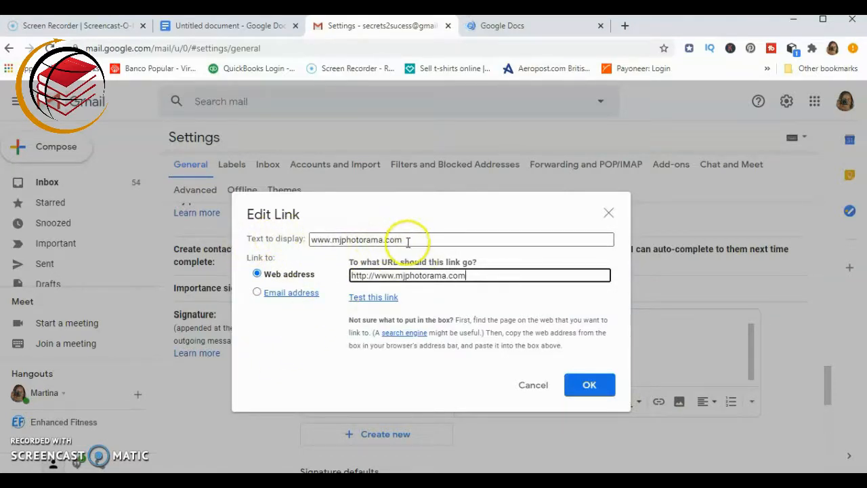
{"action": "left_click_drag", "start_coordinate": [408, 241], "coordinate": [270, 251]}
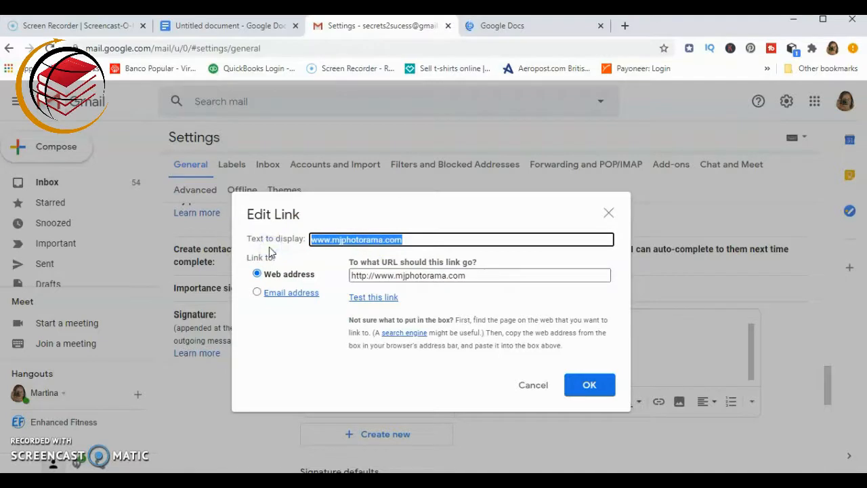
{"action": "type", "text": "ma"}
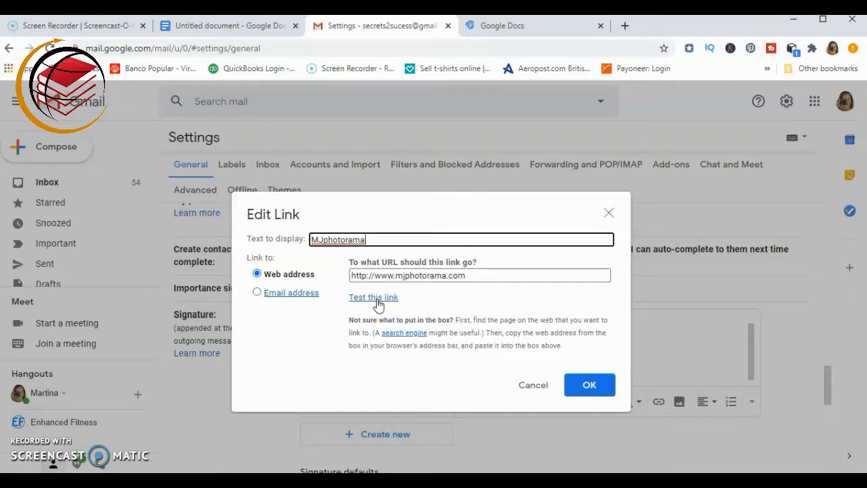
{"action": "left_click", "coordinate": [589, 386]}
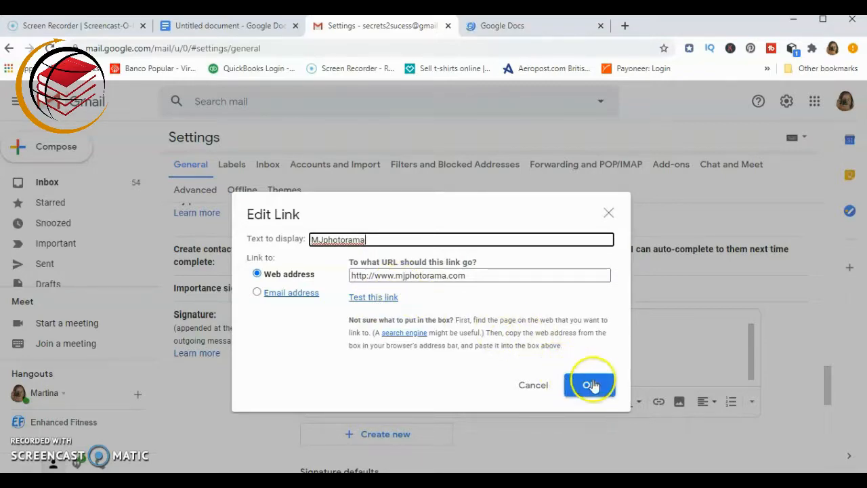
{"action": "left_click", "coordinate": [589, 386]}
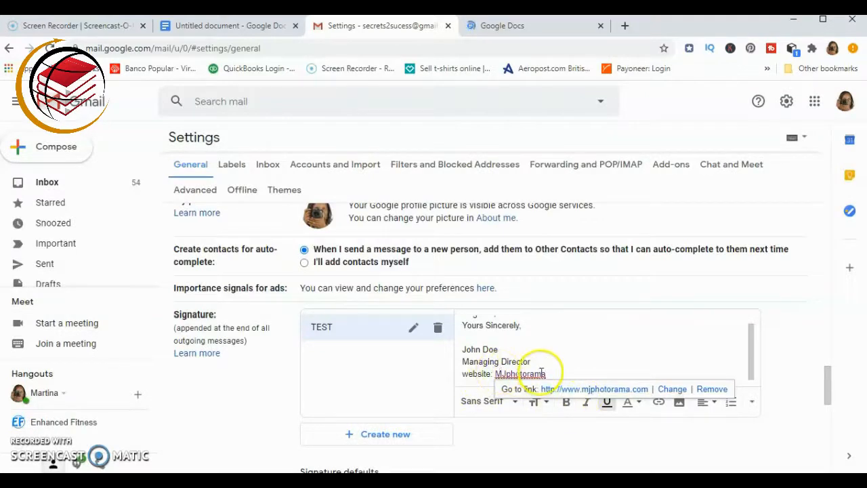
{"action": "left_click", "coordinate": [599, 356]}
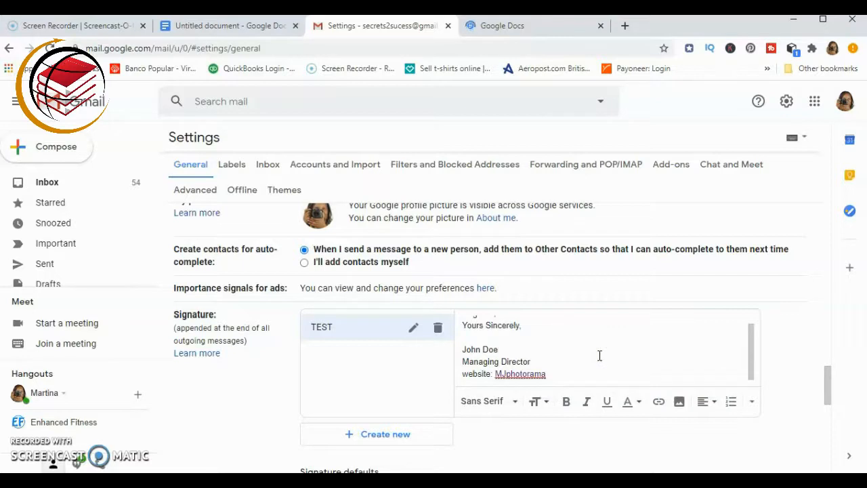
Add the contact's phone number on a new line below the website link.
{"action": "left_click", "coordinate": [571, 372]}
{"action": "left_click", "coordinate": [530, 372]}
{"action": "left_click", "coordinate": [561, 375]}
{"action": "key", "text": "Return"}
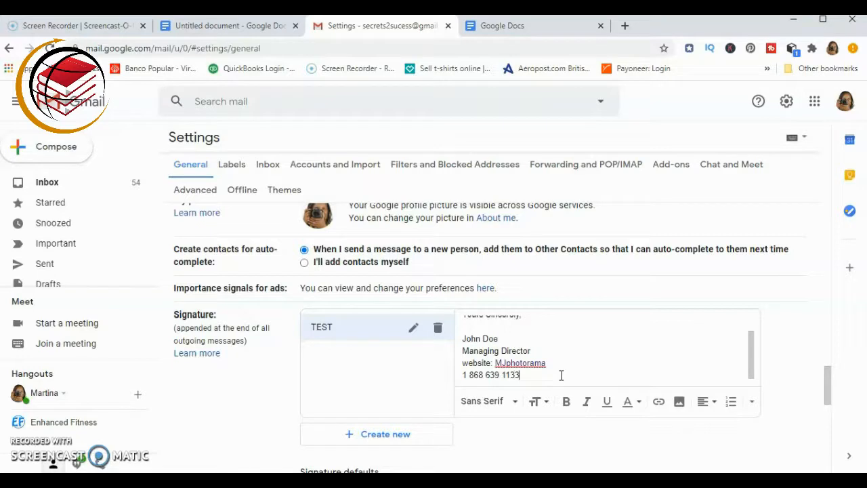
Format the sender's name in the signature as bold and italic in the Georgia font.
{"action": "left_click", "coordinate": [556, 351]}
{"action": "left_click", "coordinate": [471, 341]}
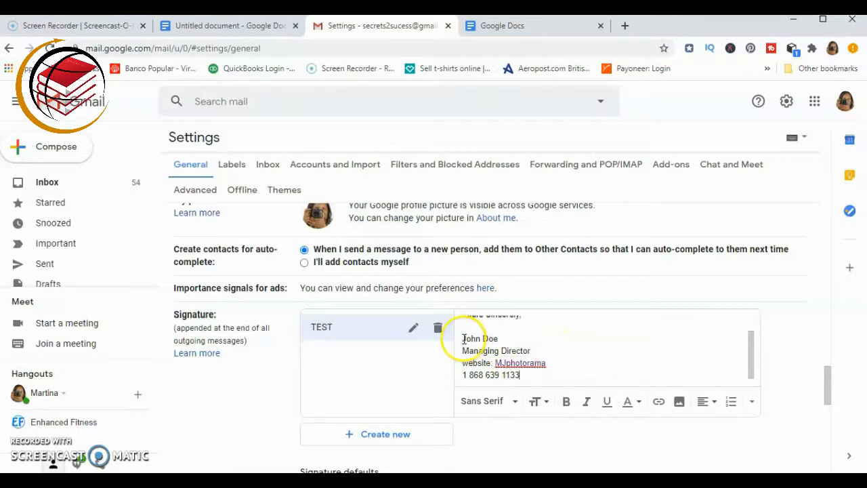
{"action": "left_click_drag", "start_coordinate": [462, 338], "coordinate": [501, 339]}
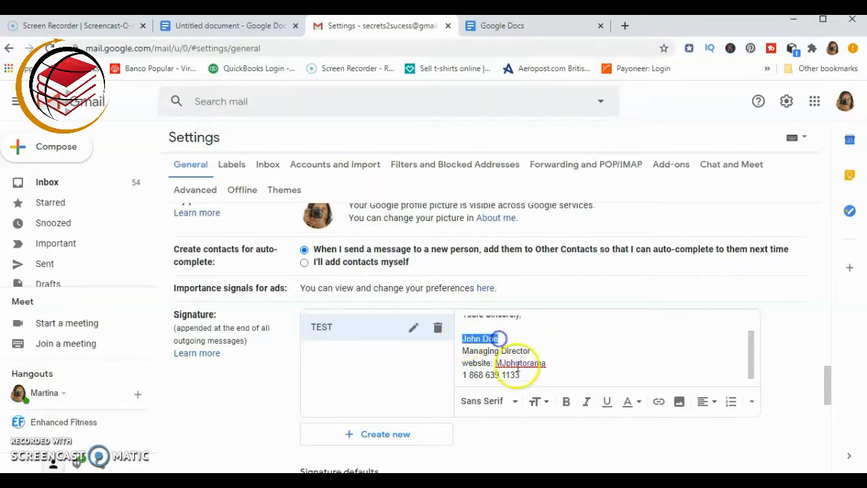
{"action": "left_click", "coordinate": [564, 401]}
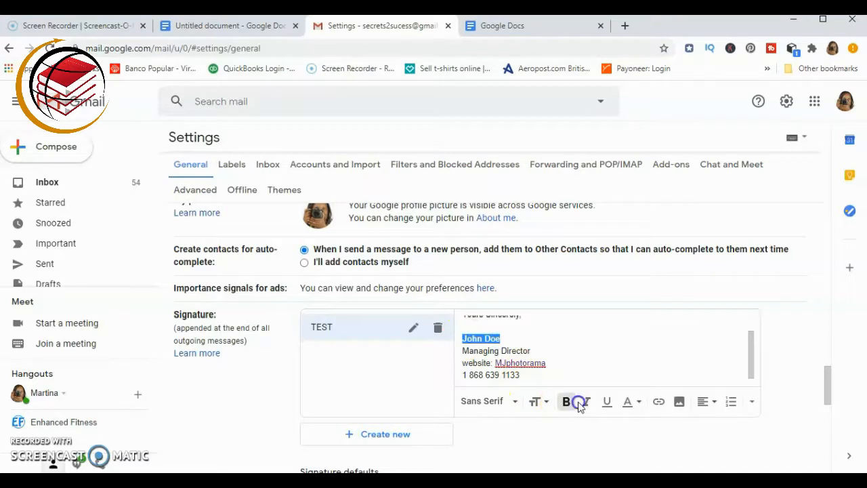
{"action": "left_click", "coordinate": [581, 403]}
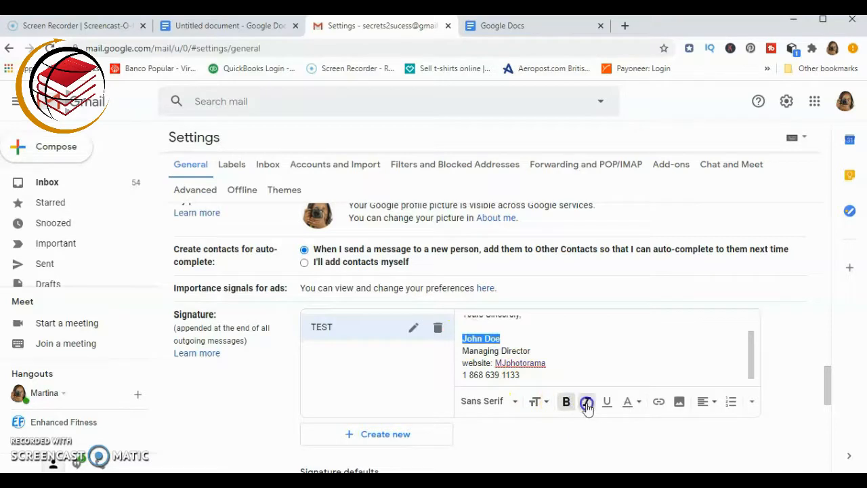
{"action": "left_click", "coordinate": [515, 402]}
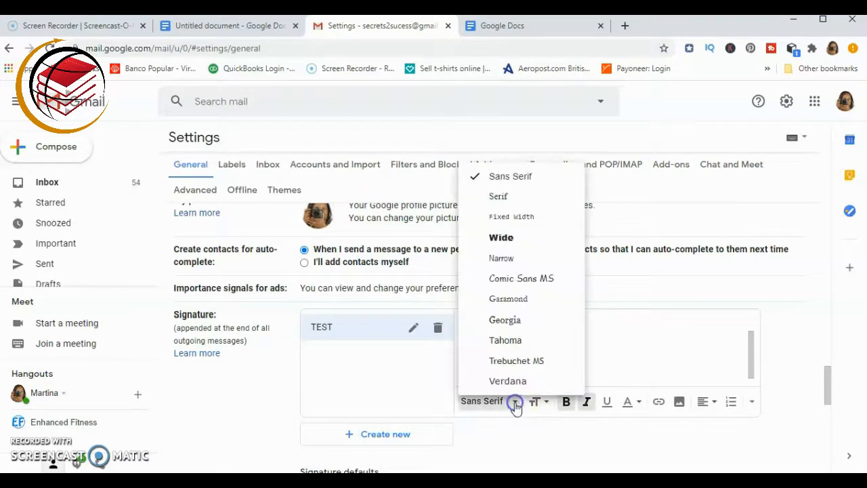
{"action": "left_click", "coordinate": [514, 330]}
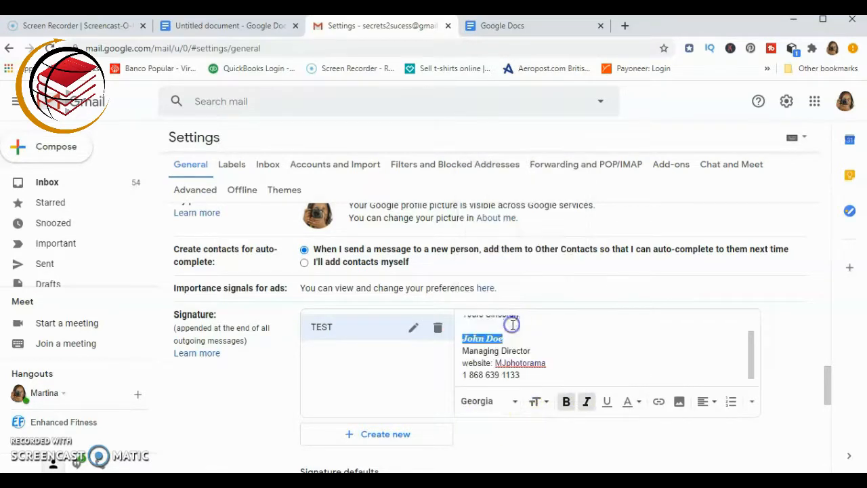
Enlarge the font size of the sender's name in the signature.
{"action": "left_click", "coordinate": [544, 409]}
{"action": "left_click", "coordinate": [574, 361]}
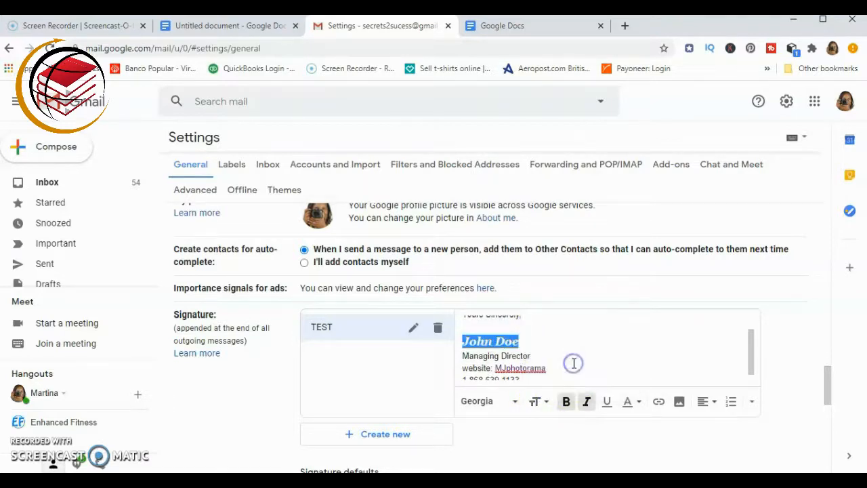
{"action": "scroll", "coordinate": [645, 366], "scroll_direction": "down", "scroll_amount": 1}
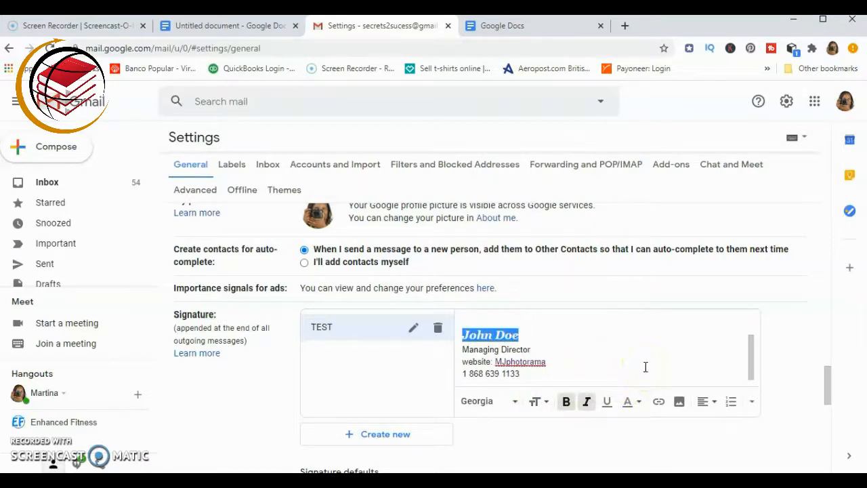
{"action": "scroll", "coordinate": [580, 355], "scroll_direction": "up", "scroll_amount": 3}
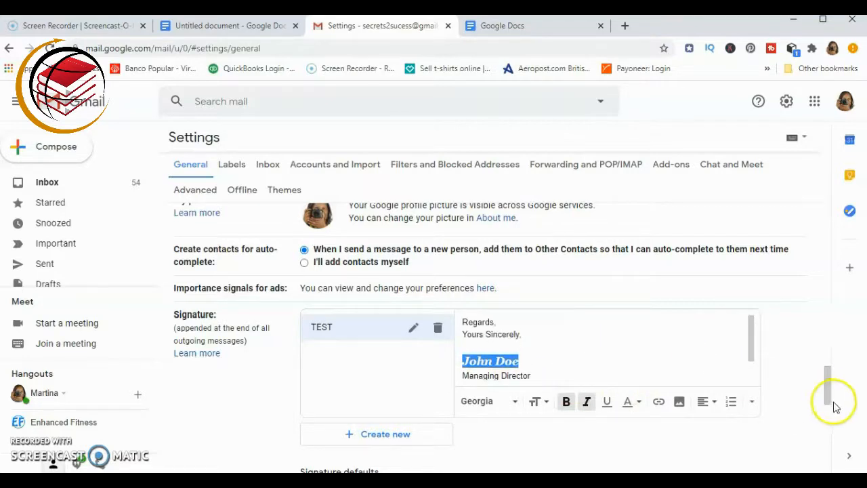
Insert the spoon-and-fork logo image from My Drive in front of the sender's name in the signature.
{"action": "left_click_drag", "start_coordinate": [829, 387], "coordinate": [823, 398]}
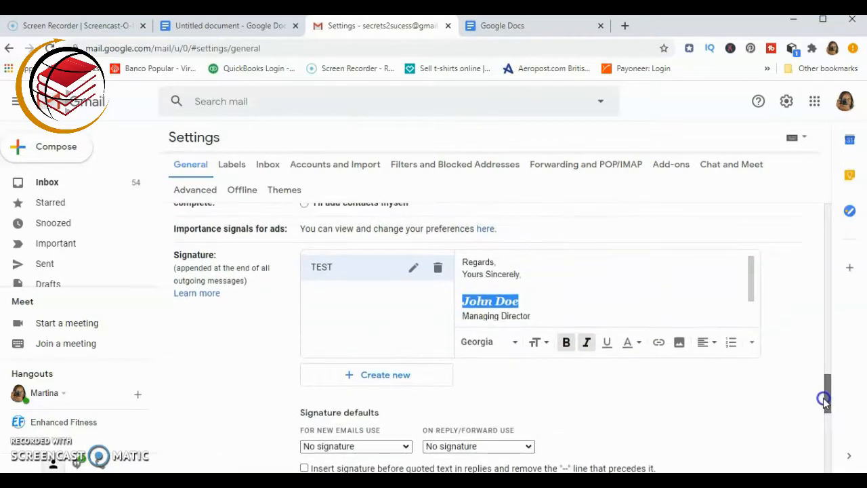
{"action": "left_click", "coordinate": [753, 293]}
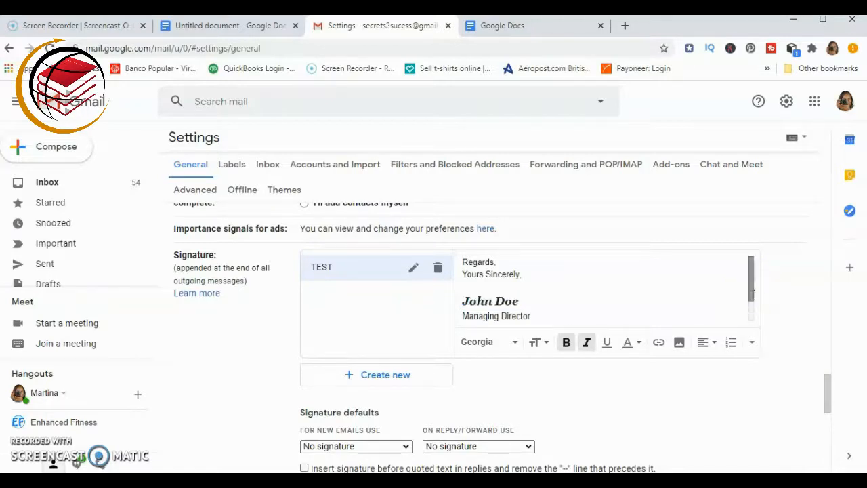
{"action": "left_click_drag", "start_coordinate": [753, 296], "coordinate": [752, 318]}
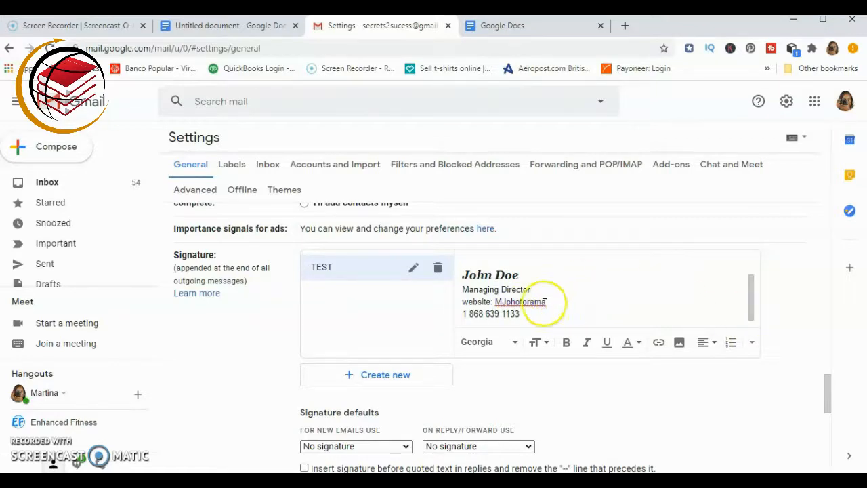
{"action": "left_click", "coordinate": [464, 276]}
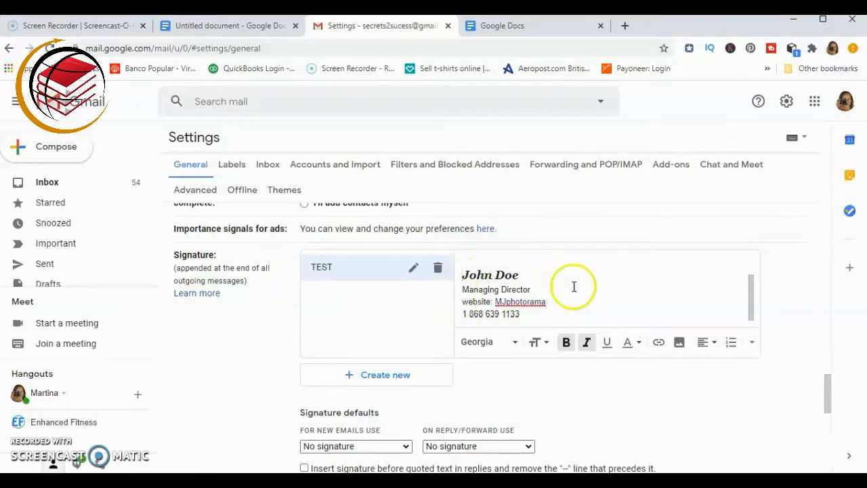
{"action": "left_click", "coordinate": [681, 347]}
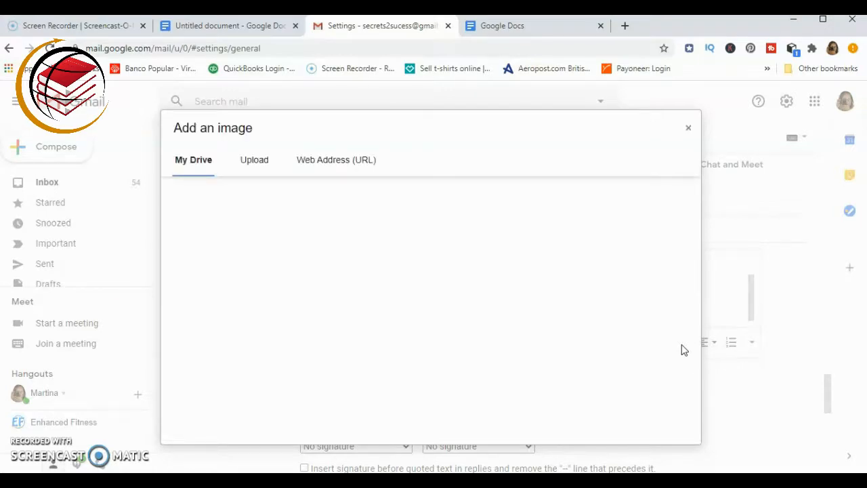
{"action": "left_click", "coordinate": [194, 422]}
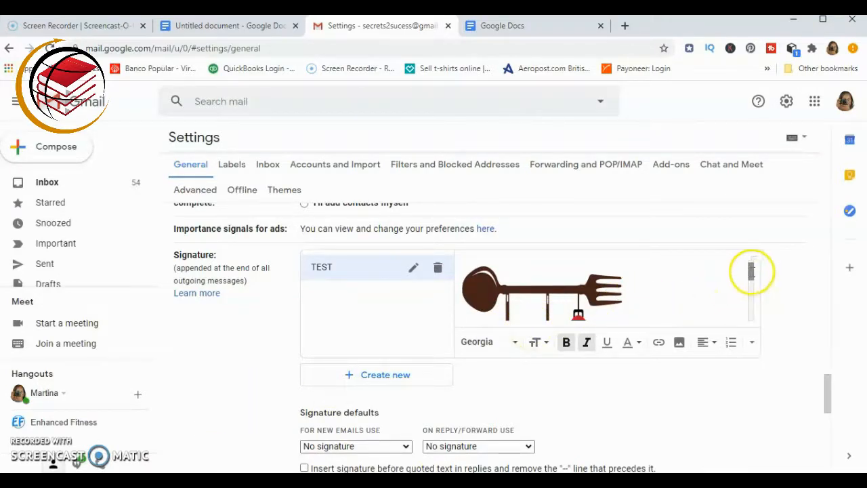
Resize the logo image in the signature to Small.
{"action": "mouse_move", "coordinate": [751, 272]}
{"action": "left_mouse_down"}
{"action": "mouse_move", "coordinate": [752, 304]}
{"action": "mouse_move", "coordinate": [750, 277]}
{"action": "left_mouse_up"}
{"action": "left_click", "coordinate": [566, 278]}
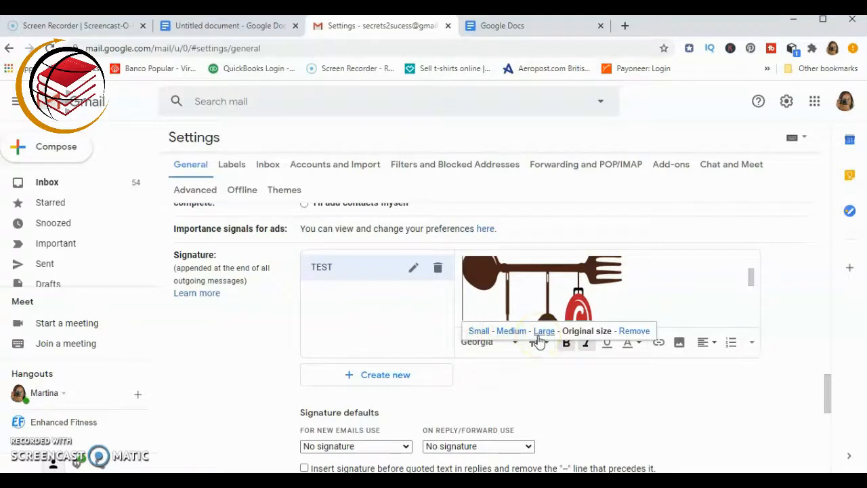
{"action": "left_click", "coordinate": [592, 332]}
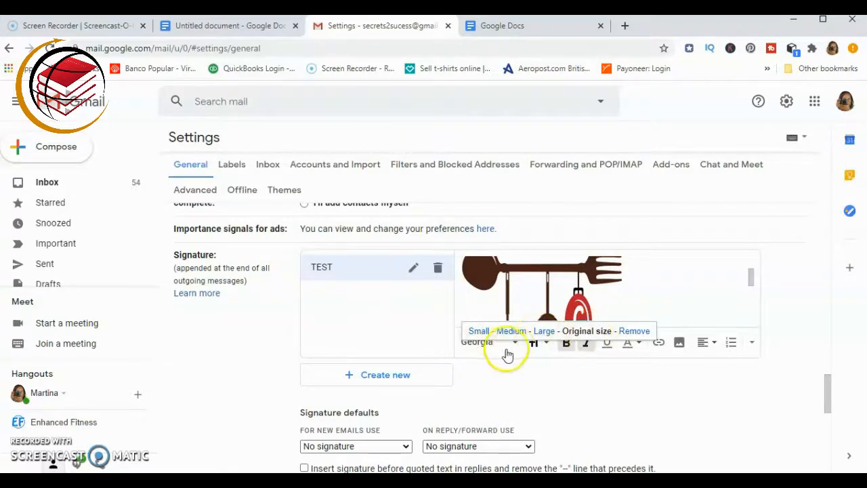
{"action": "left_click", "coordinate": [479, 331]}
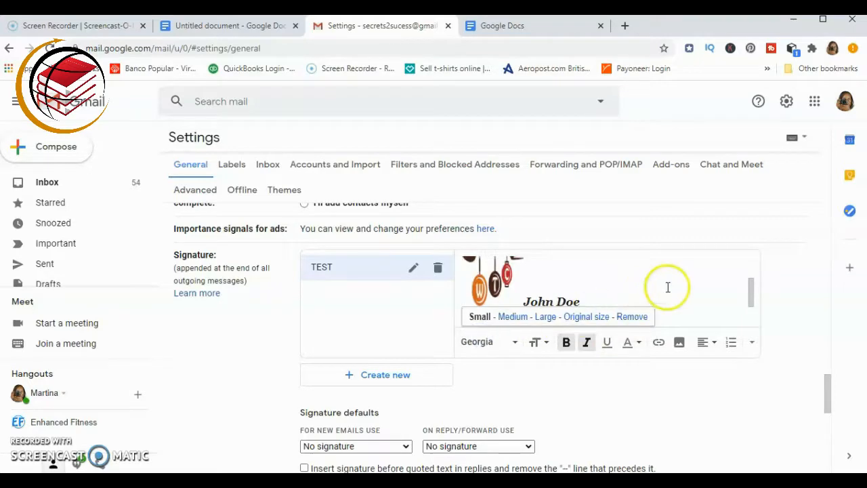
Try to move the logo image down beside the website and phone lines of the signature.
{"action": "scroll", "coordinate": [696, 288], "scroll_direction": "down", "scroll_amount": 1}
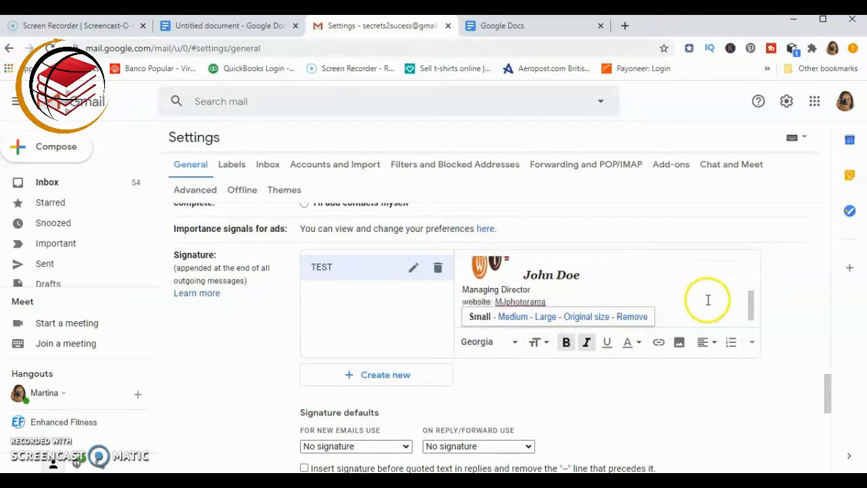
{"action": "scroll", "coordinate": [705, 300], "scroll_direction": "down", "scroll_amount": 1}
{"action": "scroll", "coordinate": [702, 305], "scroll_direction": "up", "scroll_amount": 1}
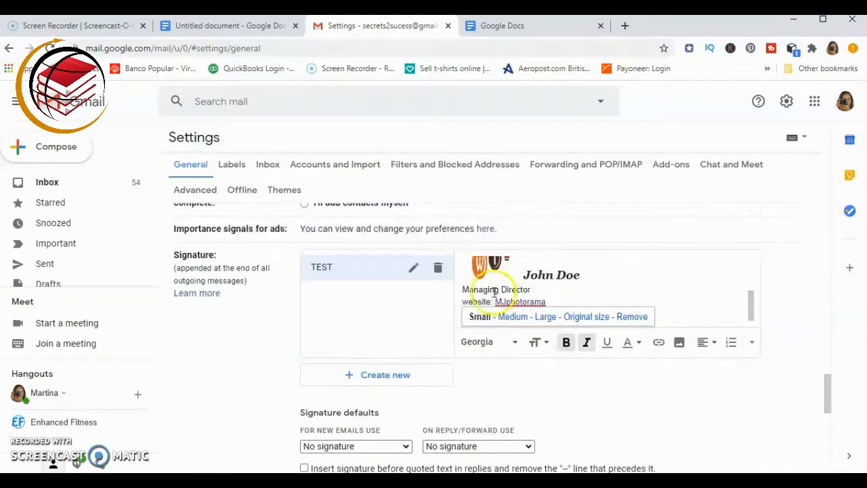
{"action": "left_click_drag", "start_coordinate": [482, 267], "coordinate": [467, 315]}
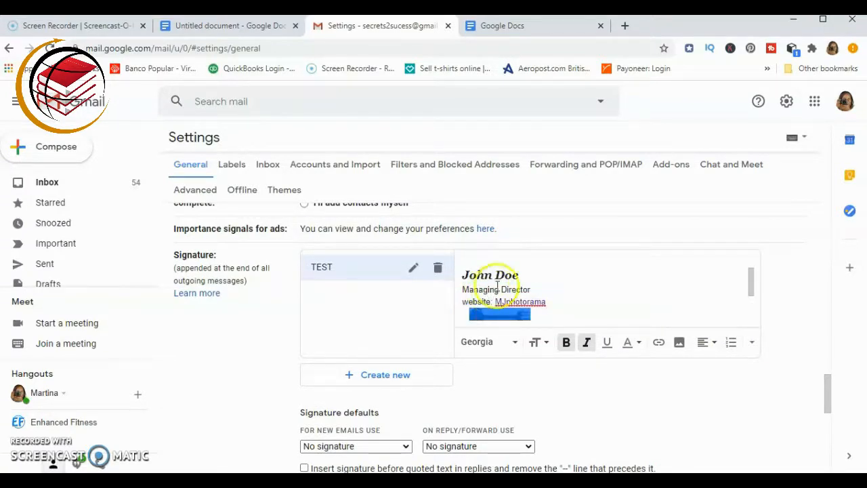
{"action": "scroll", "coordinate": [601, 288], "scroll_direction": "down", "scroll_amount": 1}
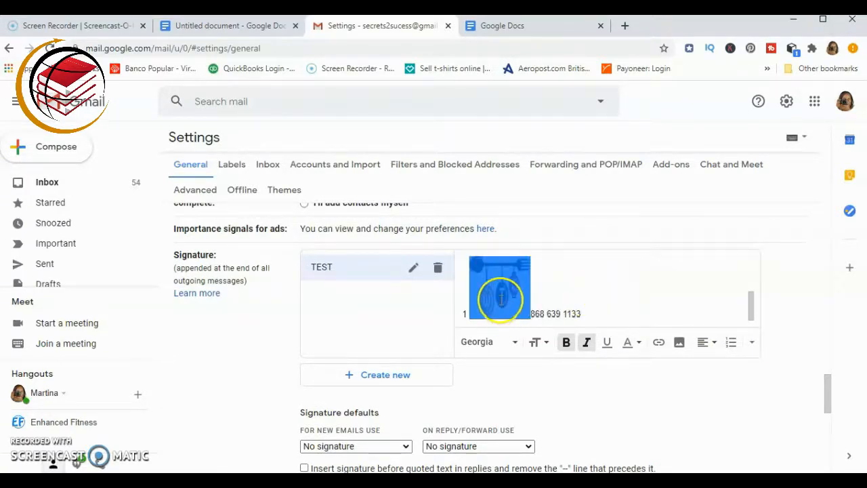
{"action": "scroll", "coordinate": [629, 299], "scroll_direction": "up", "scroll_amount": 2}
{"action": "scroll", "coordinate": [598, 304], "scroll_direction": "down", "scroll_amount": 2}
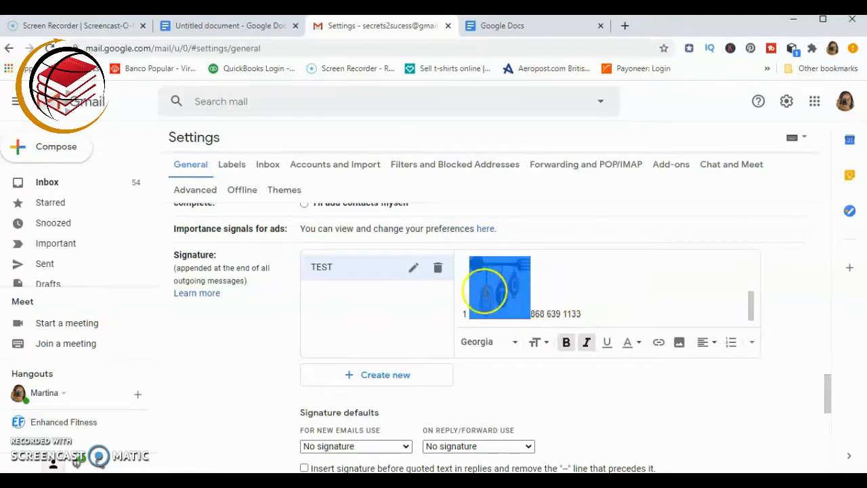
{"action": "mouse_move", "coordinate": [502, 291]}
{"action": "left_mouse_down"}
{"action": "mouse_move", "coordinate": [482, 278]}
{"action": "mouse_move", "coordinate": [484, 258]}
{"action": "mouse_move", "coordinate": [464, 269]}
{"action": "mouse_move", "coordinate": [473, 278]}
{"action": "mouse_move", "coordinate": [465, 301]}
{"action": "left_mouse_up"}
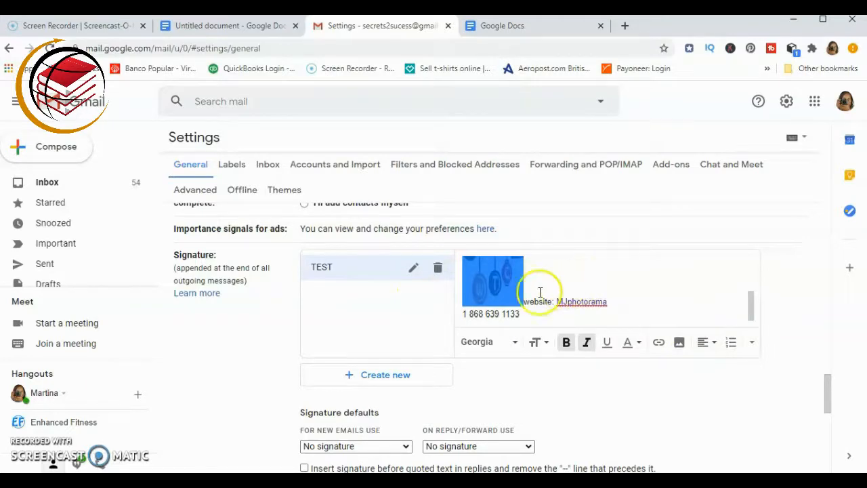
Undo the logo image's placement and insertion, leaving only text in the signature.
{"action": "key", "text": "ctrl+z"}
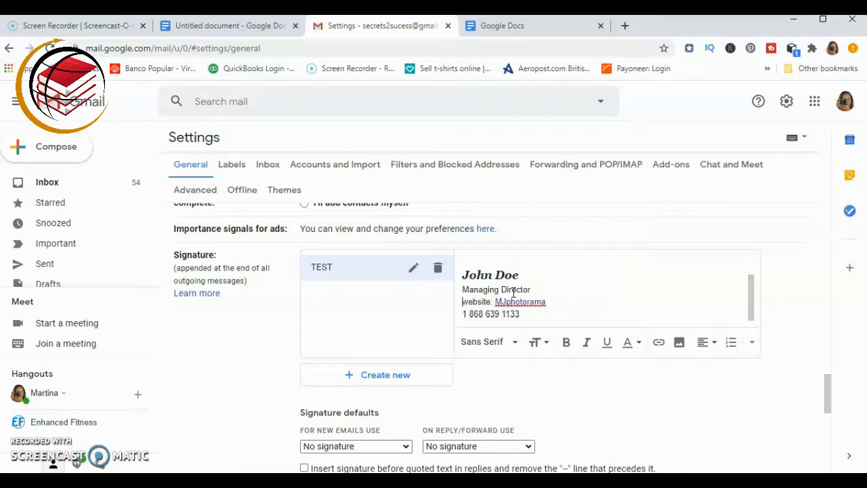
{"action": "scroll", "coordinate": [579, 277], "scroll_direction": "up", "scroll_amount": 1}
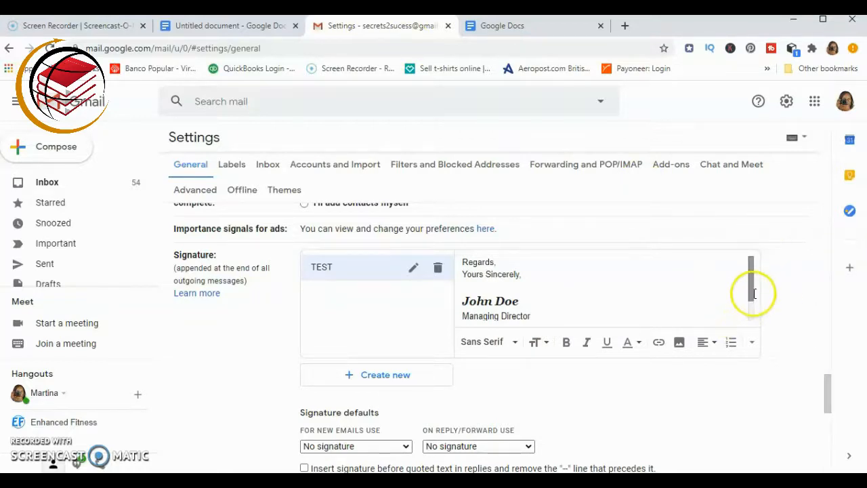
{"action": "left_click_drag", "start_coordinate": [753, 292], "coordinate": [752, 312]}
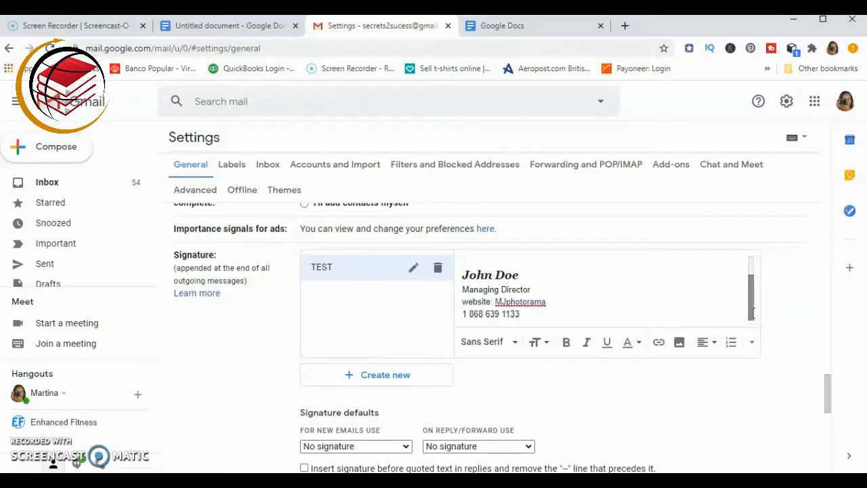
{"action": "left_click", "coordinate": [520, 278]}
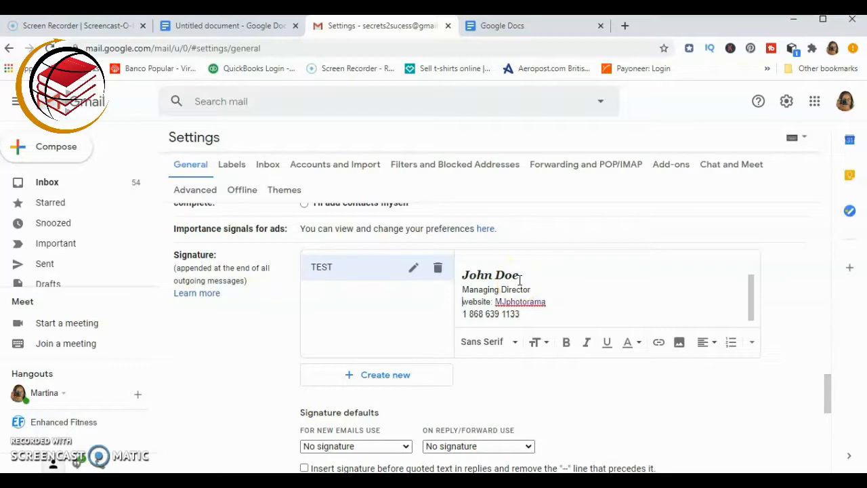
Switch to Google Docs, create a blank document and insert a 2 x 1 table.
{"action": "left_click", "coordinate": [512, 31]}
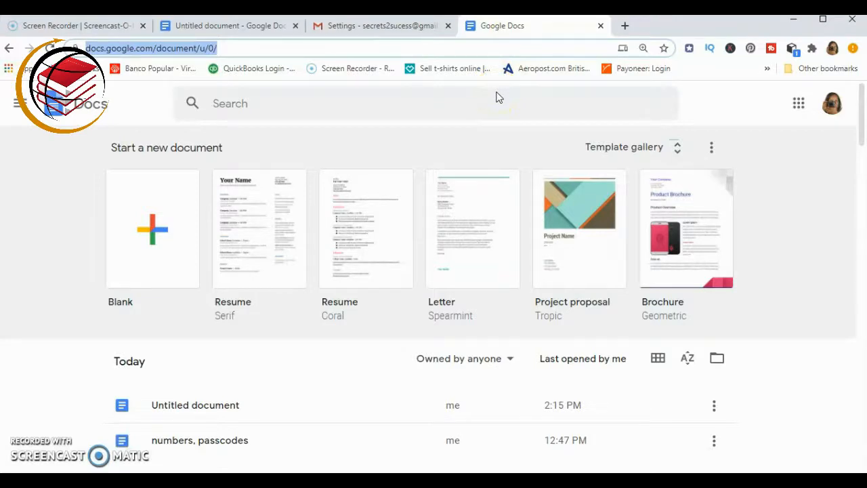
{"action": "left_click", "coordinate": [152, 225]}
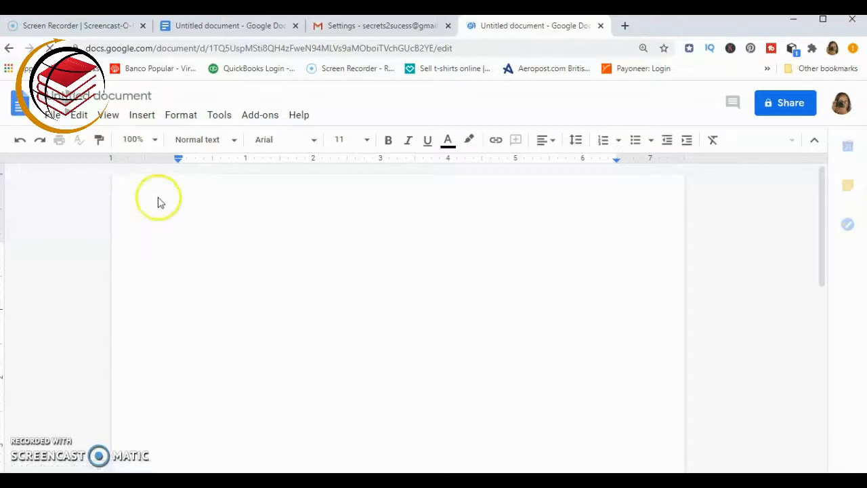
{"action": "left_click", "coordinate": [143, 115]}
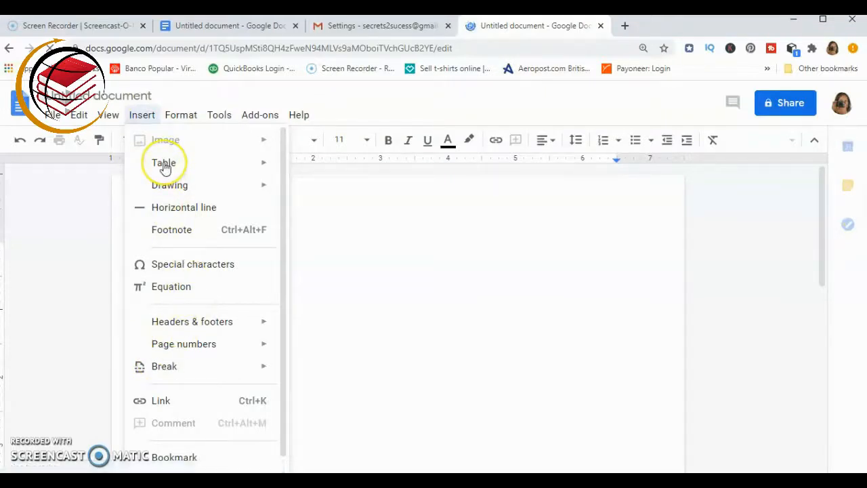
{"action": "mouse_move", "coordinate": [188, 170]}
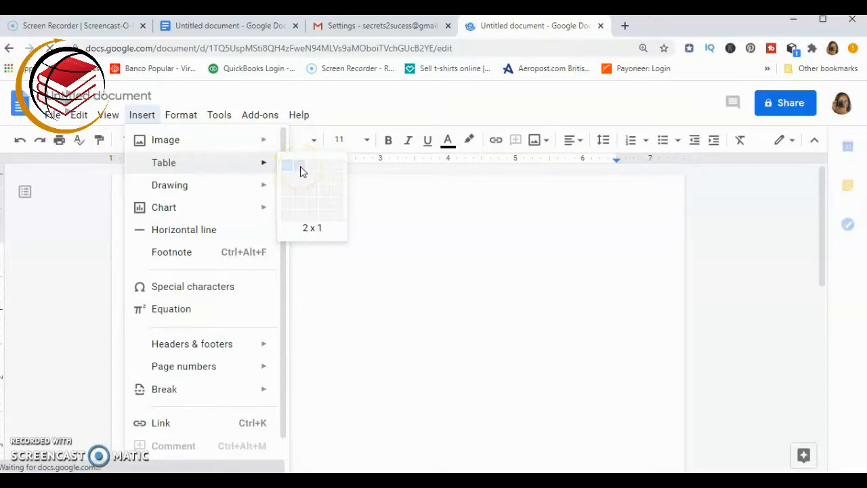
{"action": "left_click", "coordinate": [300, 166]}
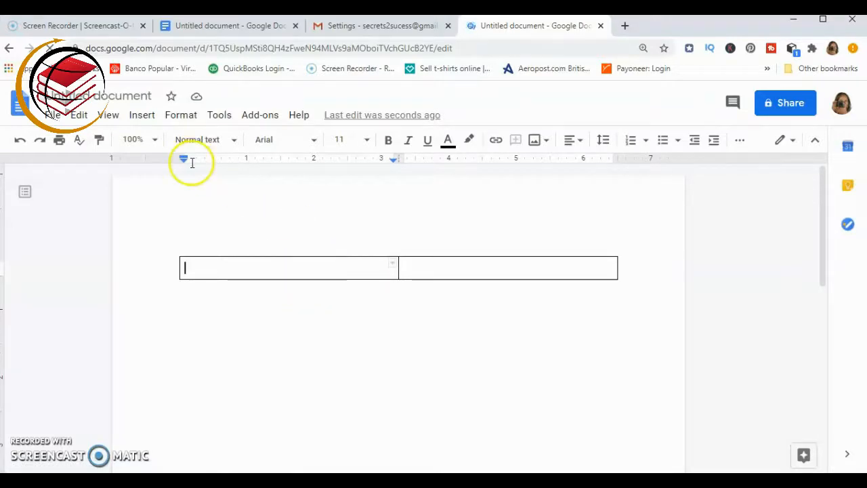
Insert the spoon-and-fork logo image from the computer into the table's first cell.
{"action": "left_click", "coordinate": [140, 115]}
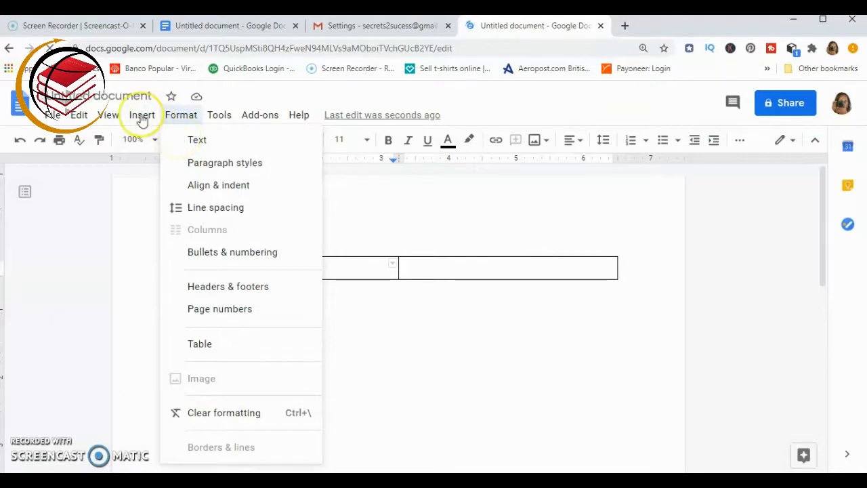
{"action": "mouse_move", "coordinate": [141, 119]}
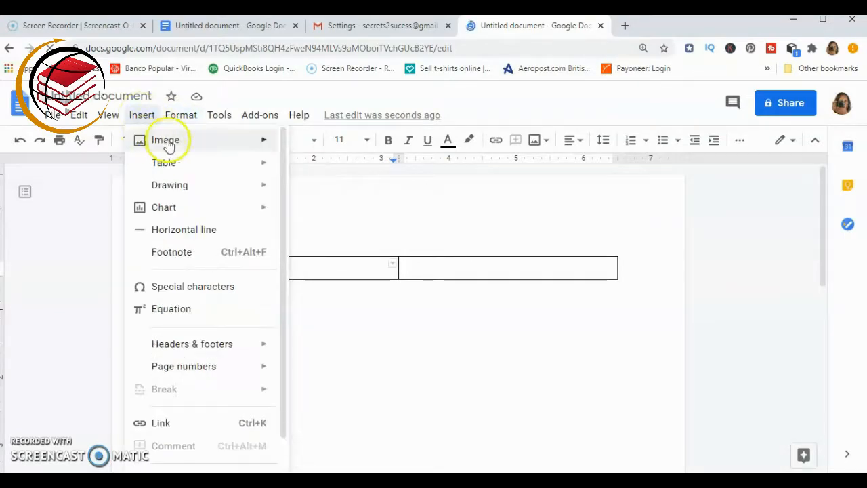
{"action": "mouse_move", "coordinate": [265, 142]}
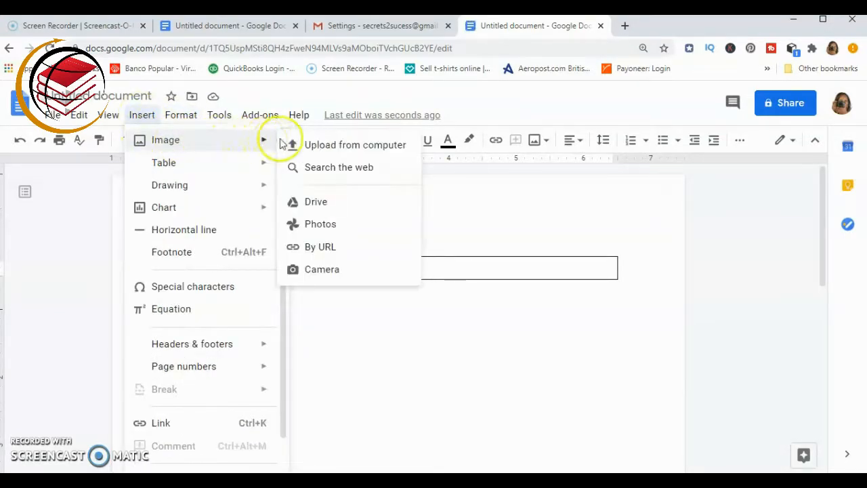
{"action": "left_click", "coordinate": [317, 150]}
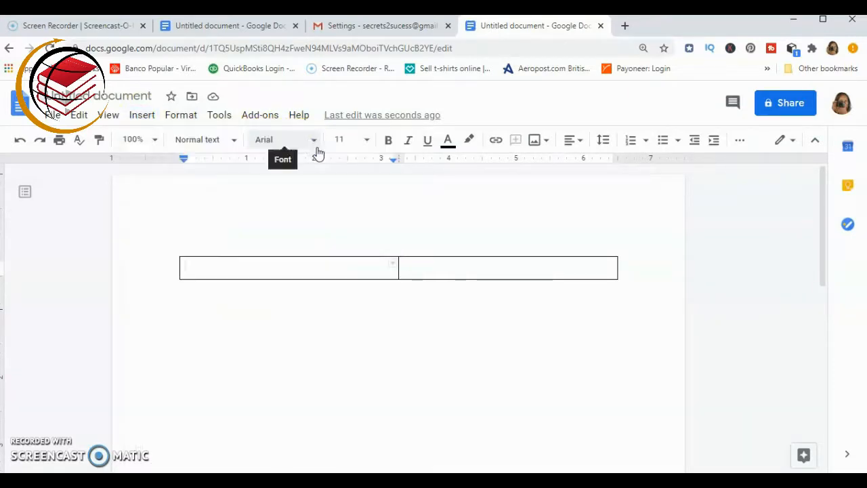
{"action": "left_click", "coordinate": [304, 298]}
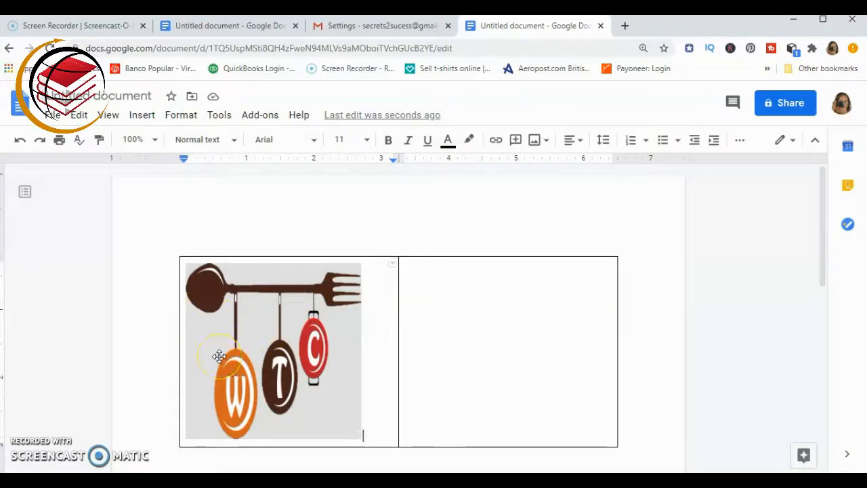
Enter the closing "Regards," in the table's second cell, followed by a blank line and the sender's full name.
{"action": "left_click", "coordinate": [434, 281]}
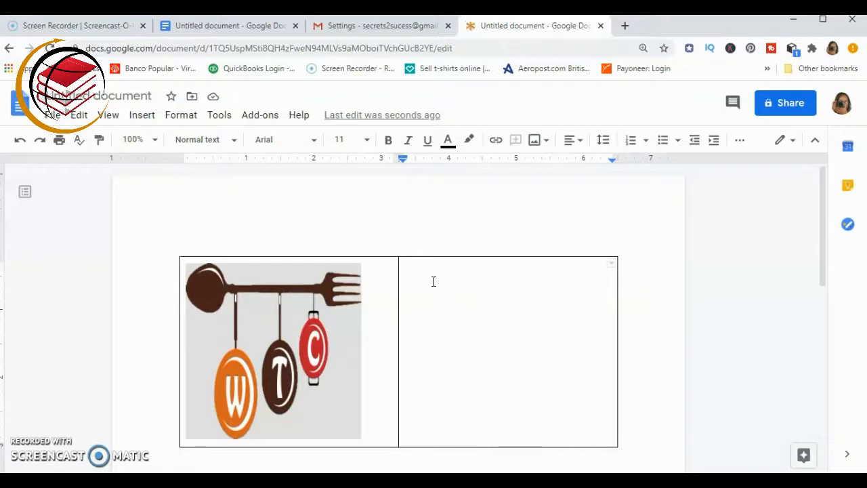
{"action": "type", "text": "Regards,"}
{"action": "key", "text": "Return"}
{"action": "key", "text": "Return"}
{"action": "type", "text": "John Doe"}
{"action": "key", "text": "Return"}
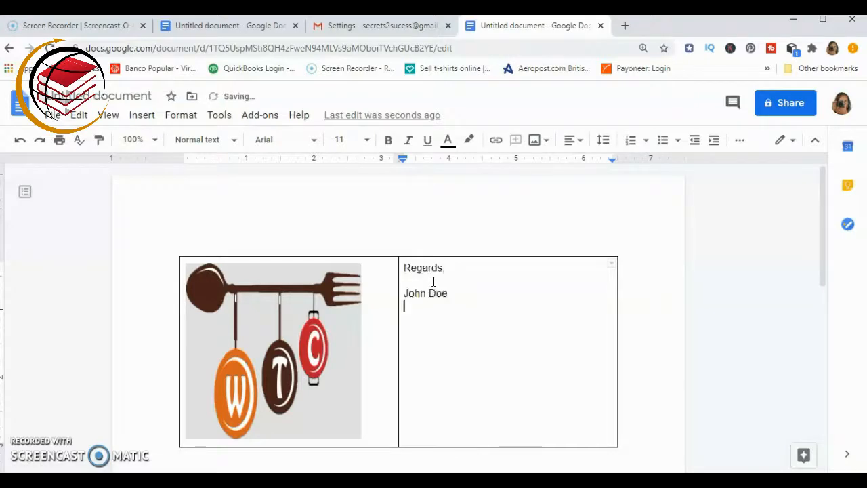
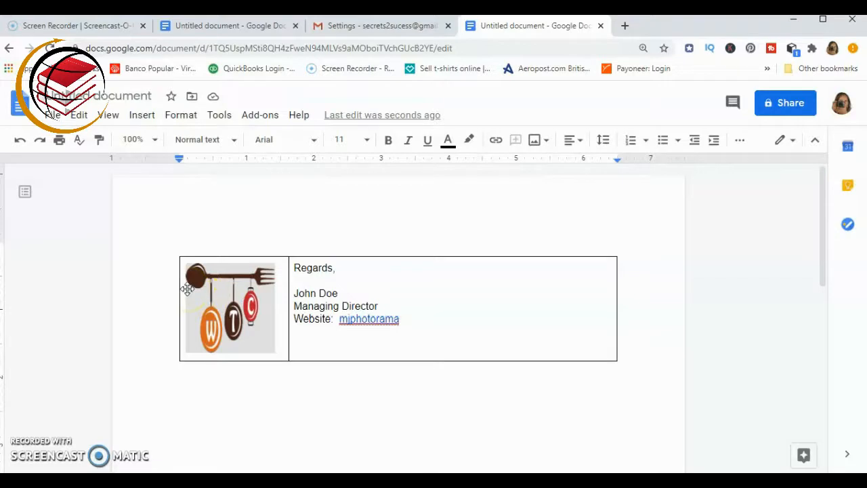
Narrow the table's text column from its outer edge and shrink the logo image slightly in the first cell.
{"action": "left_click", "coordinate": [616, 298]}
{"action": "left_click_drag", "start_coordinate": [558, 296], "coordinate": [401, 295]}
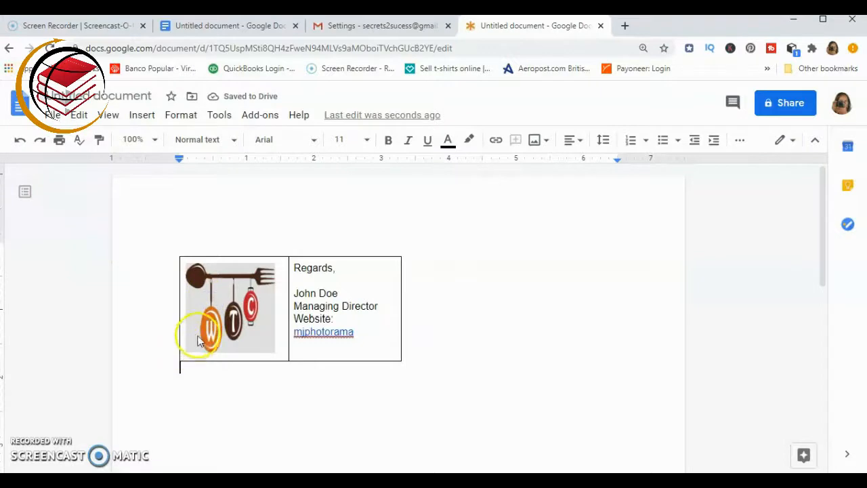
{"action": "left_click", "coordinate": [199, 332]}
{"action": "left_click_drag", "start_coordinate": [186, 353], "coordinate": [198, 349]}
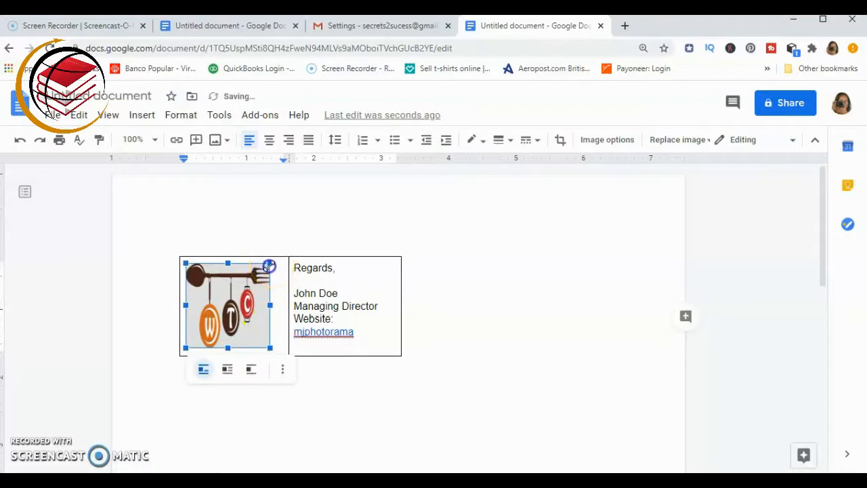
{"action": "left_click_drag", "start_coordinate": [269, 266], "coordinate": [266, 268]}
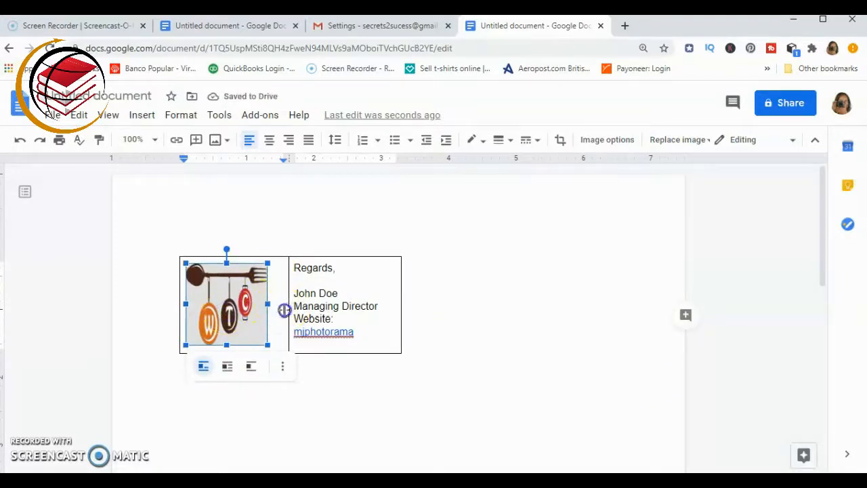
Tighten the table's logo and text columns so their borders sit close to the contents.
{"action": "left_click_drag", "start_coordinate": [284, 311], "coordinate": [275, 311]}
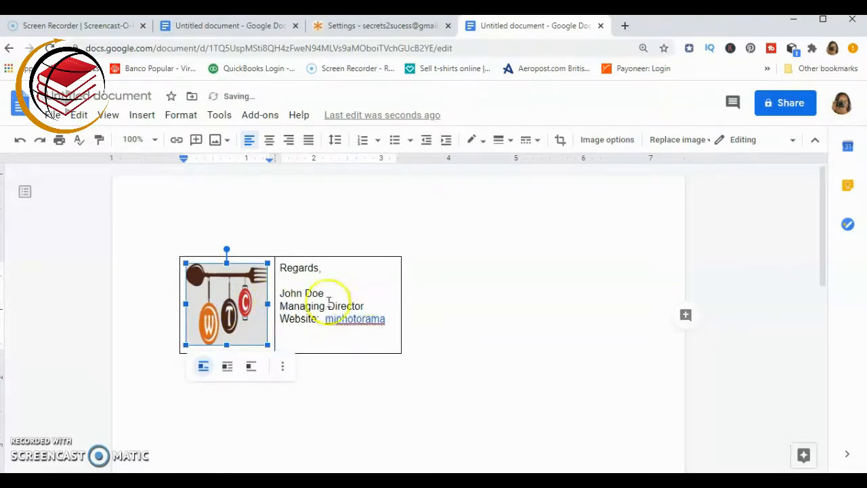
{"action": "left_click", "coordinate": [399, 291]}
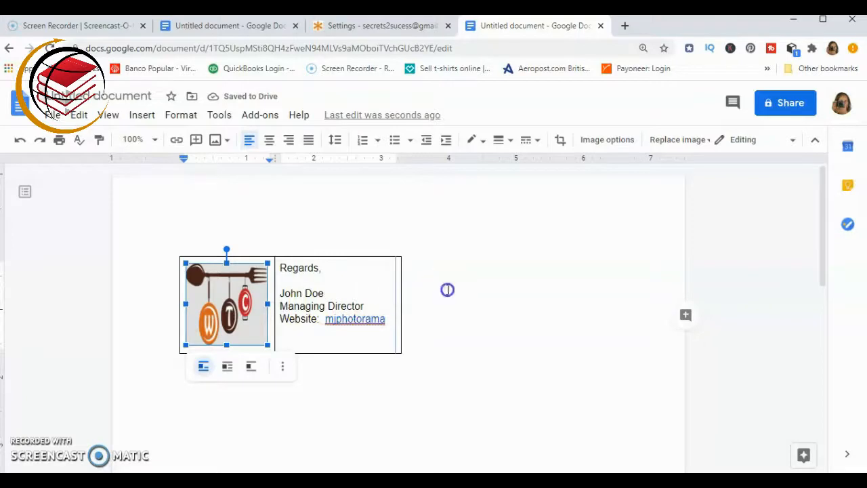
{"action": "left_click", "coordinate": [430, 293]}
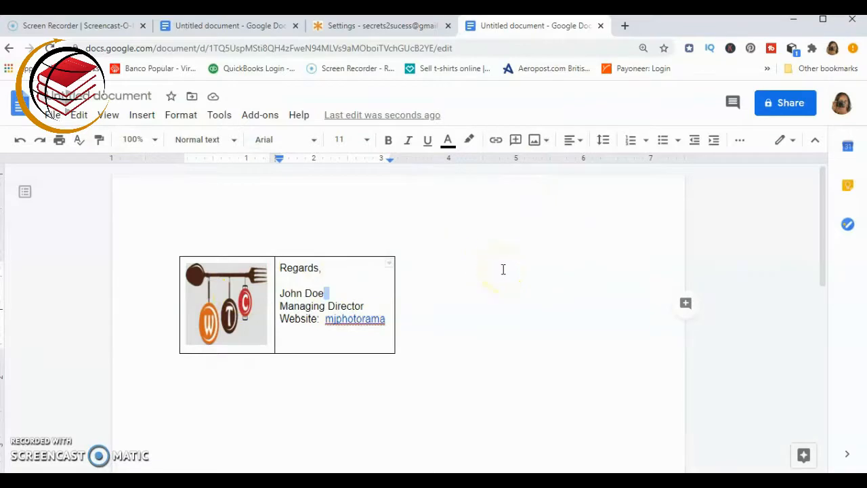
Set the signature table's border color to white in the table properties, keeping the 1 pt width.
{"action": "left_click", "coordinate": [174, 120]}
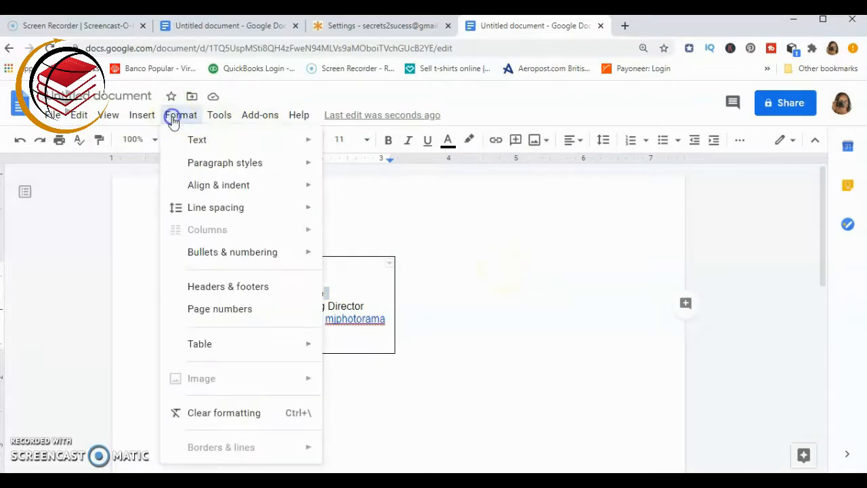
{"action": "mouse_move", "coordinate": [195, 344]}
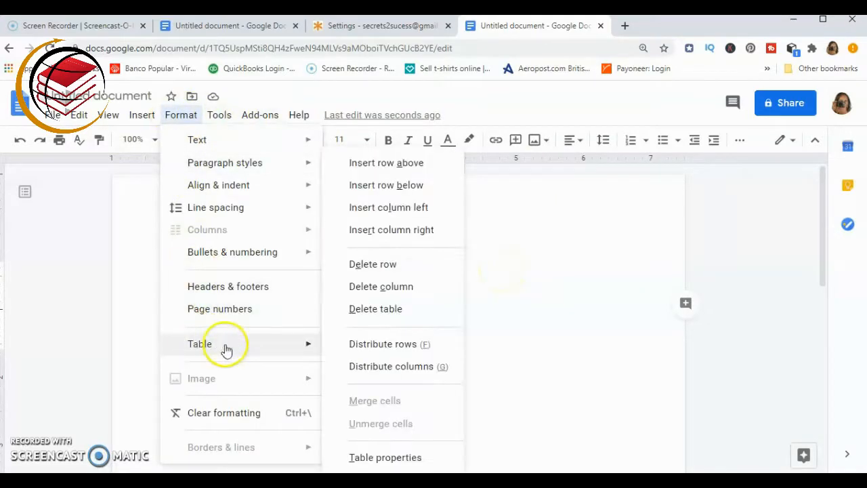
{"action": "left_click", "coordinate": [377, 461]}
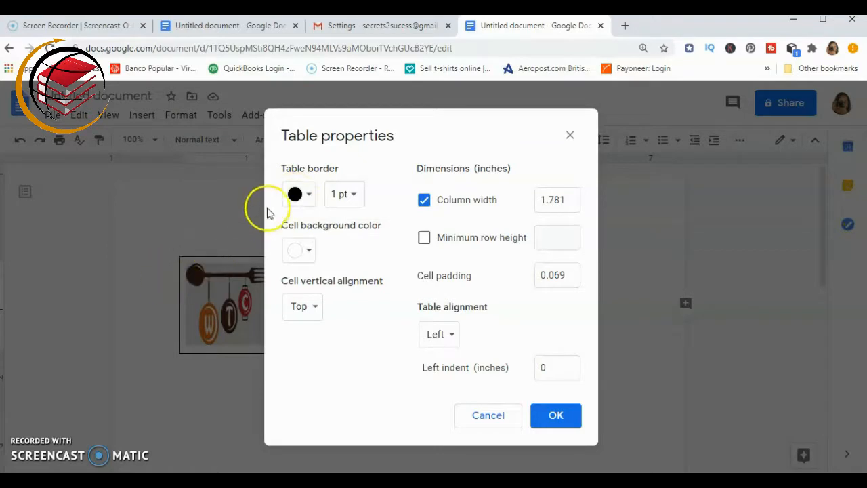
{"action": "left_click", "coordinate": [309, 196]}
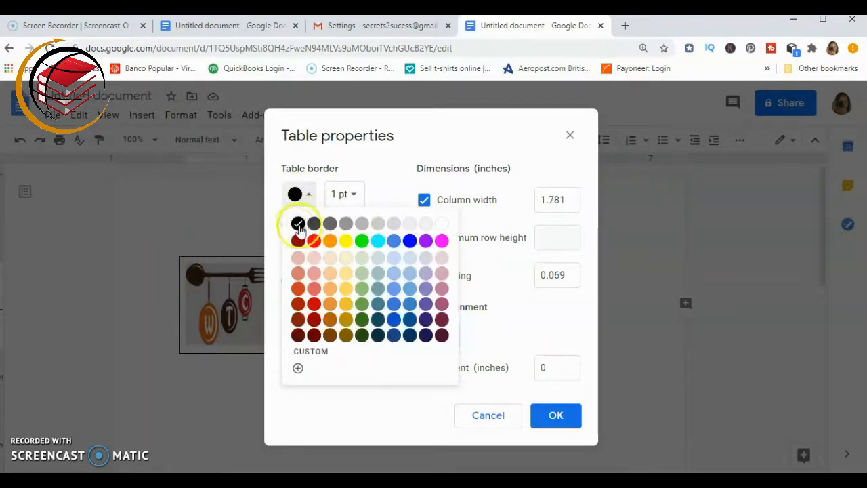
{"action": "left_click", "coordinate": [444, 225]}
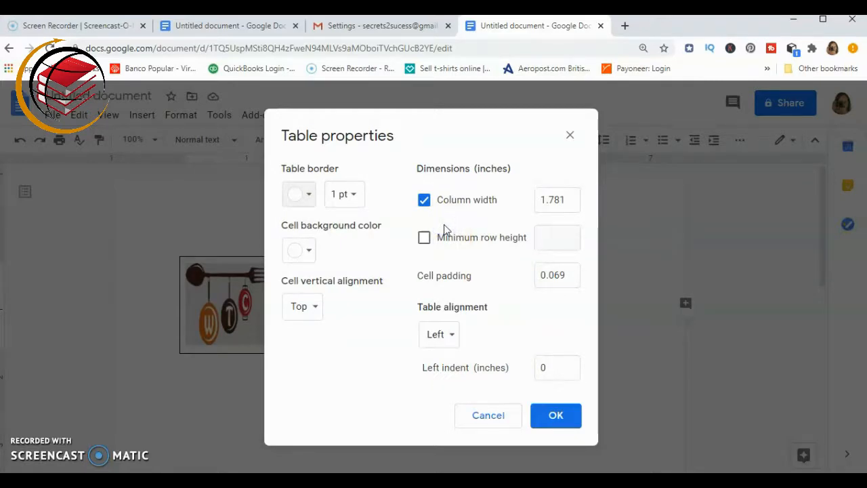
{"action": "left_click", "coordinate": [556, 366]}
{"action": "left_click", "coordinate": [556, 417]}
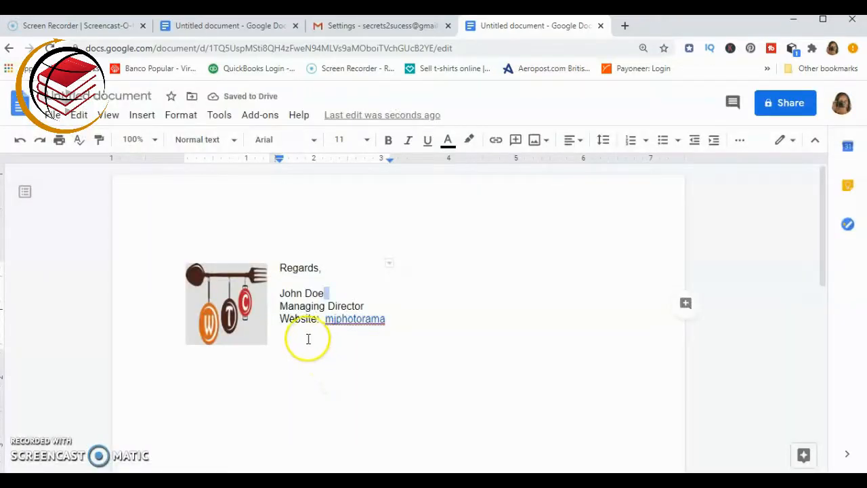
{"action": "left_click", "coordinate": [480, 349]}
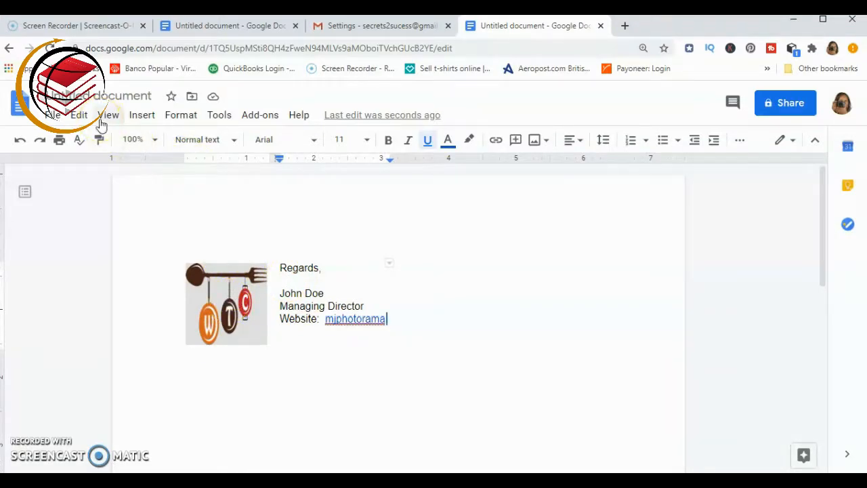
Select the entire document contents and copy the finished signature table.
{"action": "left_click", "coordinate": [79, 116]}
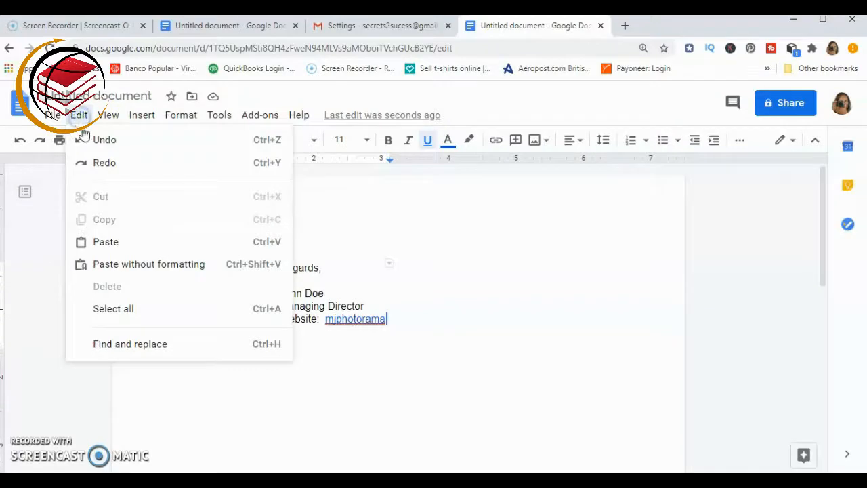
{"action": "left_click", "coordinate": [110, 310]}
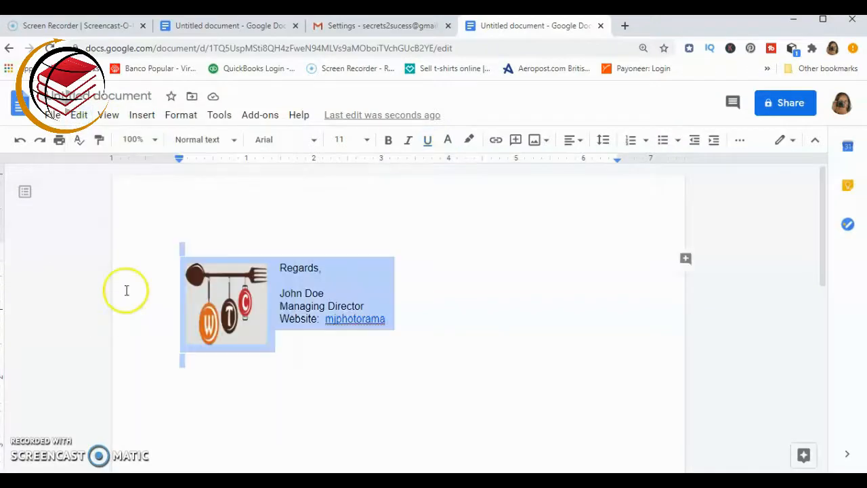
{"action": "left_click", "coordinate": [80, 115]}
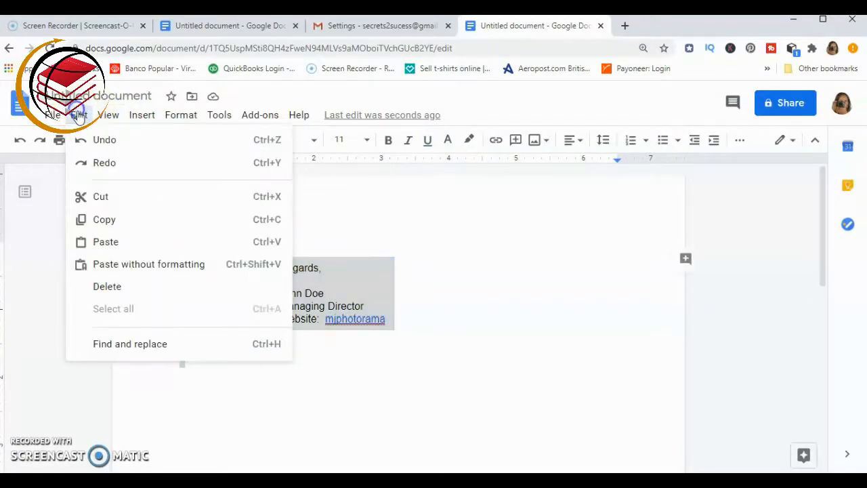
{"action": "left_click", "coordinate": [96, 223]}
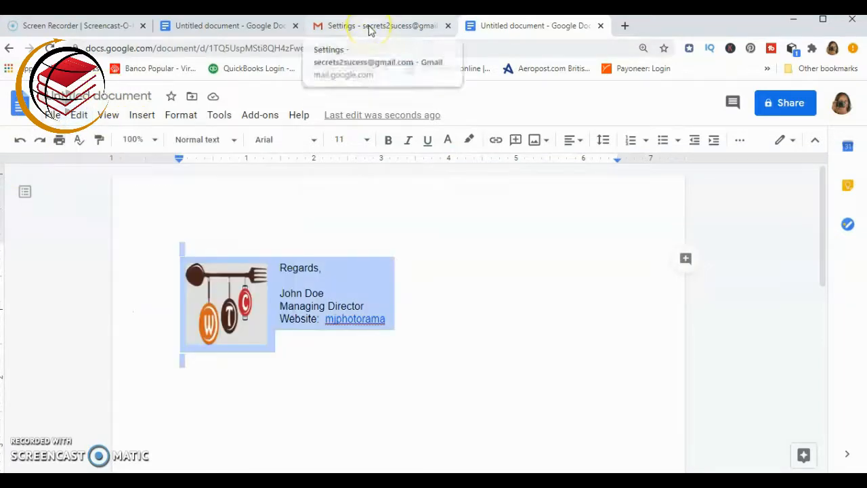
Switch to the Gmail settings and replace all text in the TEST signature with the copied logo table.
{"action": "left_click", "coordinate": [369, 27]}
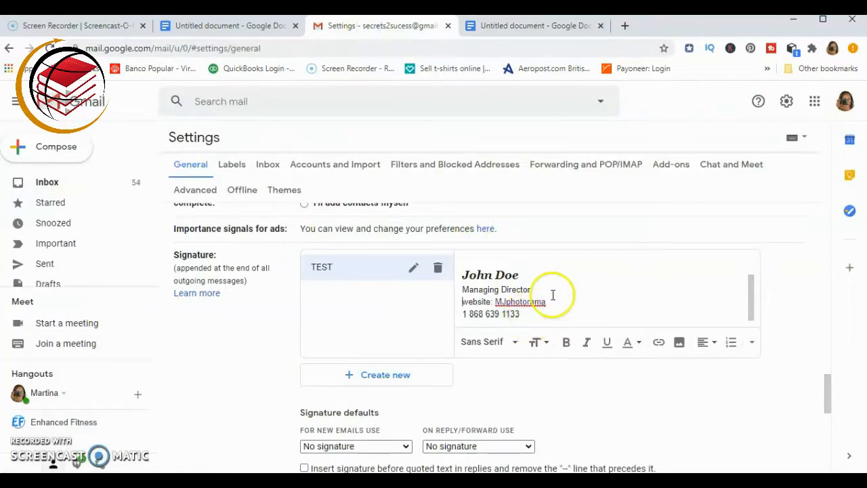
{"action": "scroll", "coordinate": [553, 295], "scroll_direction": "up", "scroll_amount": 2}
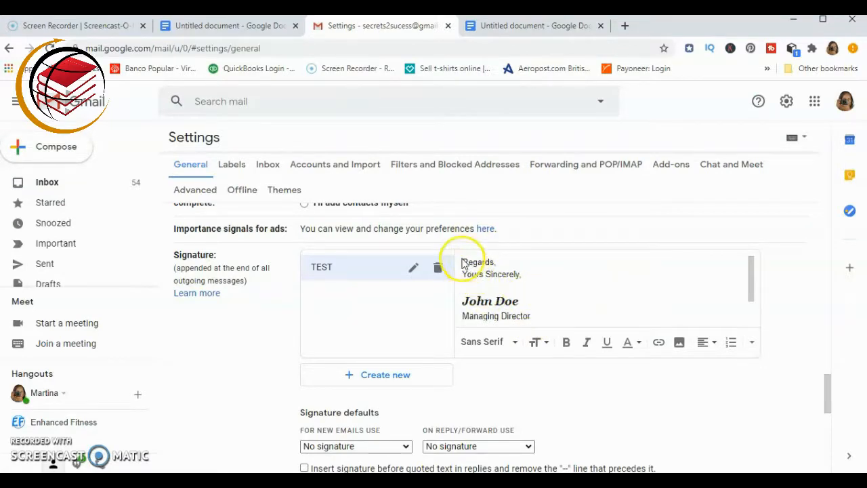
{"action": "left_click_drag", "start_coordinate": [463, 261], "coordinate": [539, 328]}
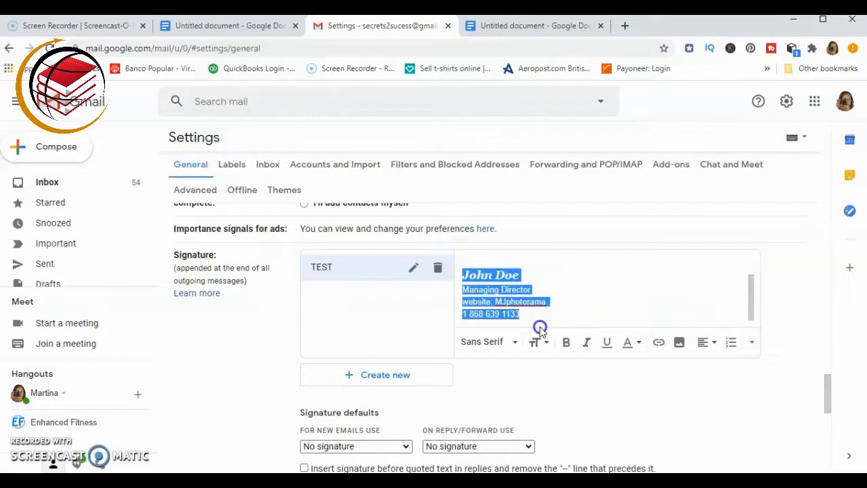
{"action": "scroll", "coordinate": [541, 330], "scroll_direction": "up", "scroll_amount": 1}
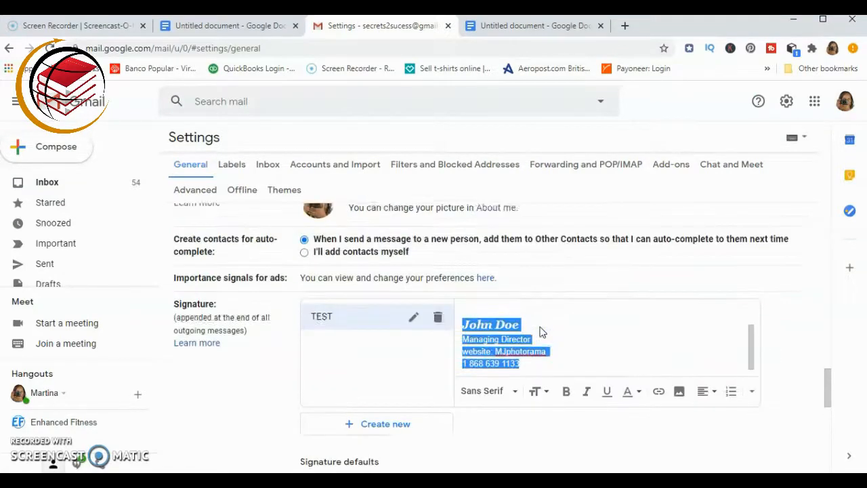
{"action": "right_click", "coordinate": [466, 338]}
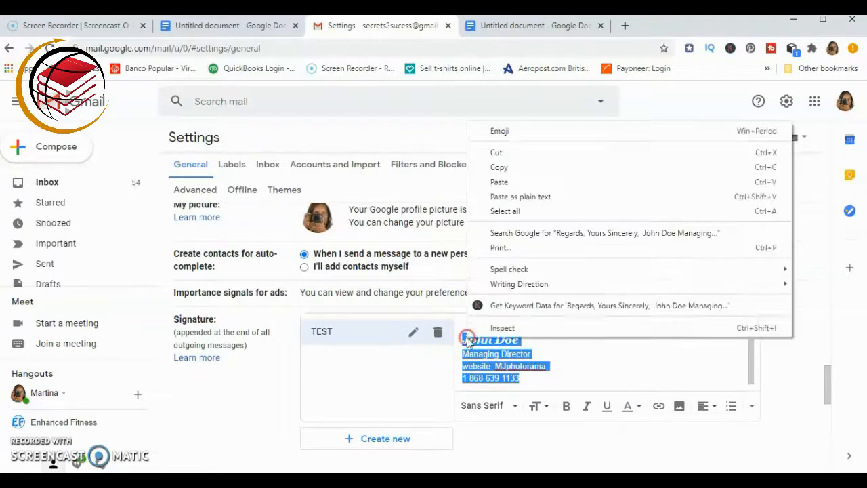
{"action": "left_click", "coordinate": [527, 185]}
{"action": "scroll", "coordinate": [573, 349], "scroll_direction": "up", "scroll_amount": 3}
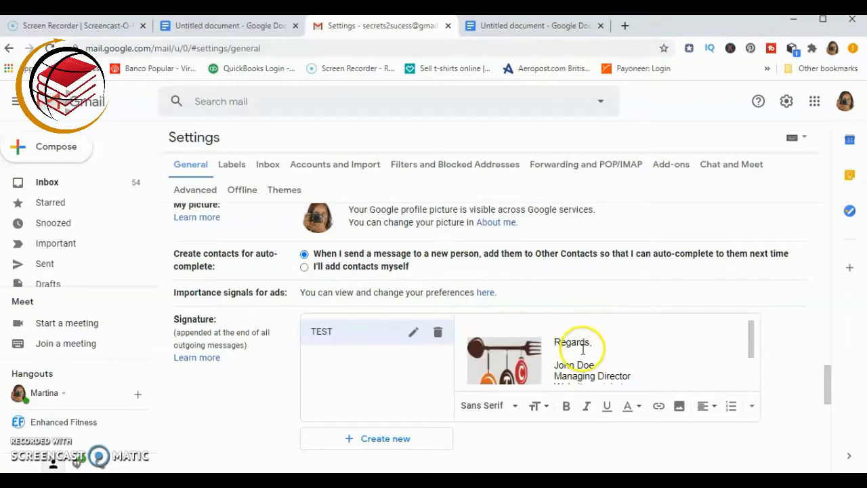
{"action": "scroll", "coordinate": [581, 349], "scroll_direction": "down", "scroll_amount": 3}
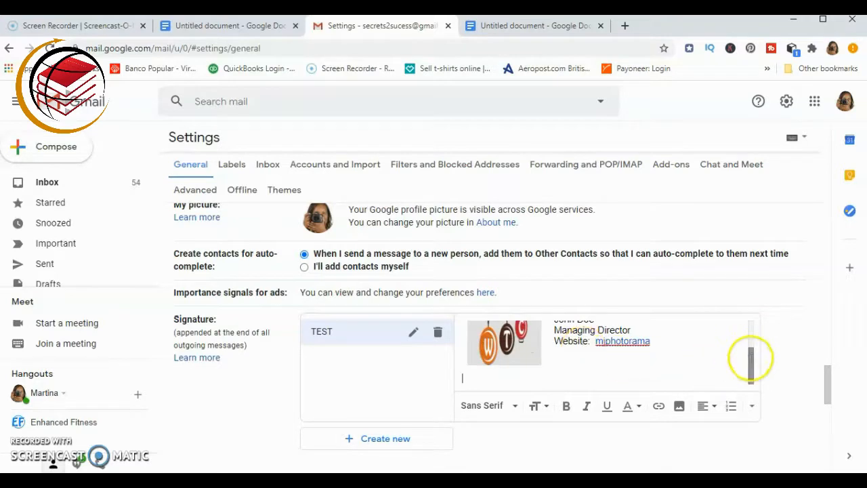
{"action": "left_click_drag", "start_coordinate": [754, 357], "coordinate": [743, 323]}
Set TEST as the default signature for new emails.
{"action": "scroll", "coordinate": [776, 296], "scroll_direction": "down", "scroll_amount": 2}
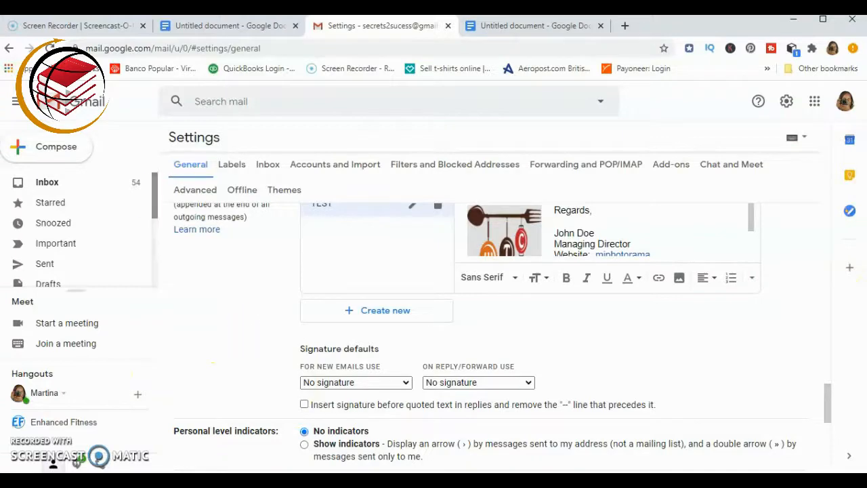
{"action": "scroll", "coordinate": [314, 329], "scroll_direction": "down", "scroll_amount": 1}
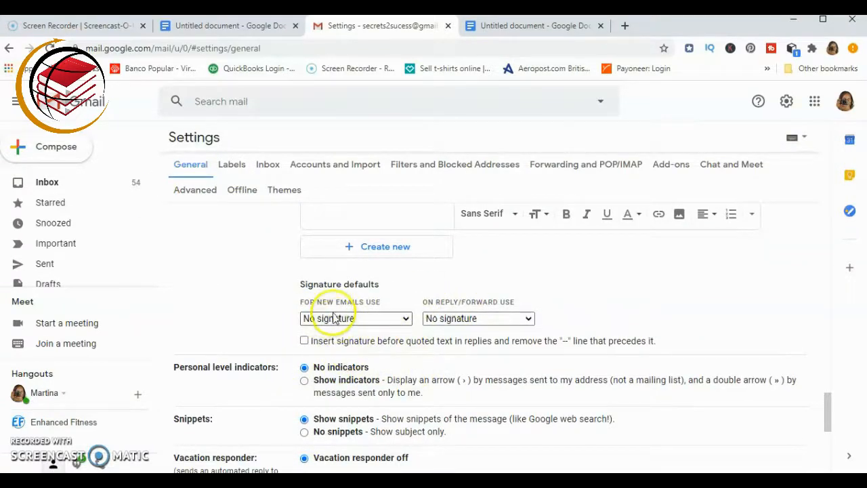
{"action": "scroll", "coordinate": [529, 317], "scroll_direction": "up", "scroll_amount": 2}
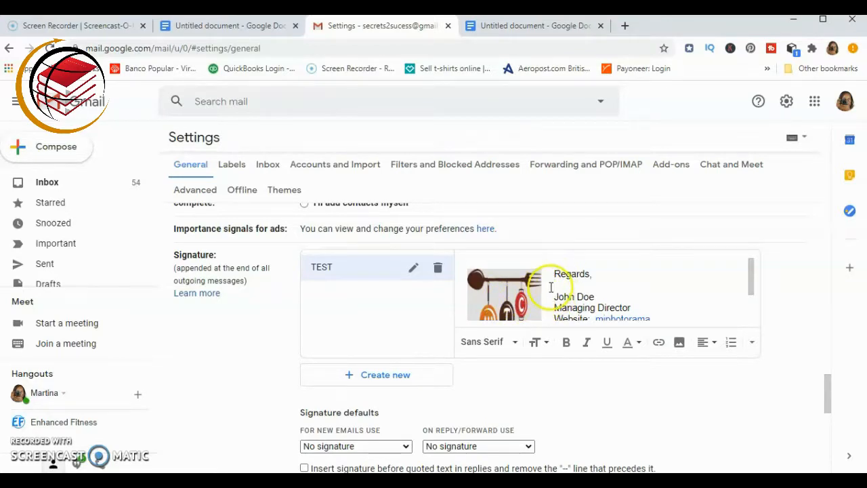
{"action": "scroll", "coordinate": [387, 323], "scroll_direction": "down", "scroll_amount": 1}
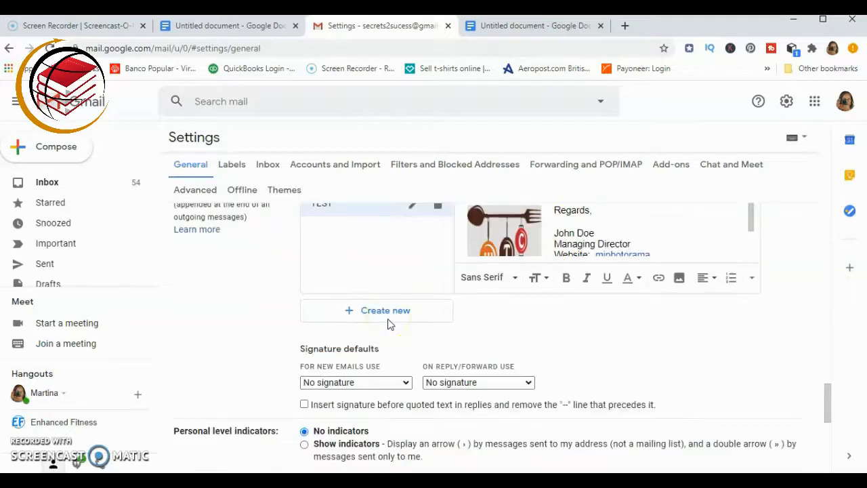
{"action": "scroll", "coordinate": [269, 322], "scroll_direction": "down", "scroll_amount": 1}
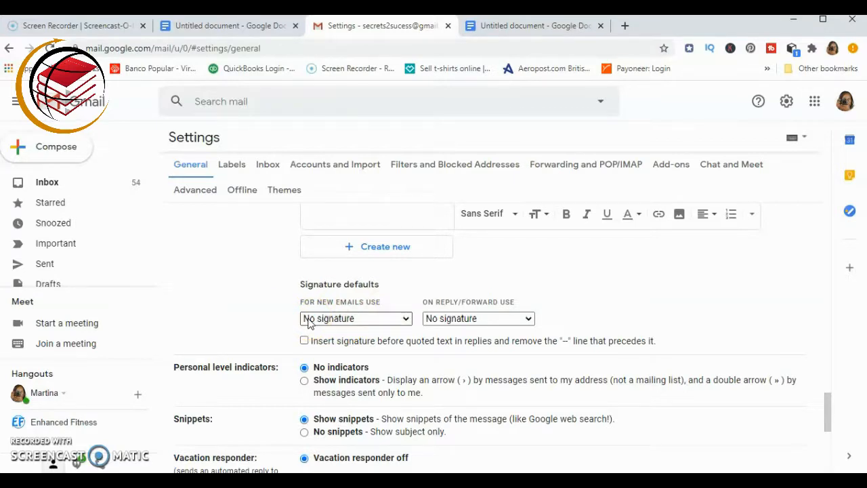
{"action": "left_click", "coordinate": [405, 320]}
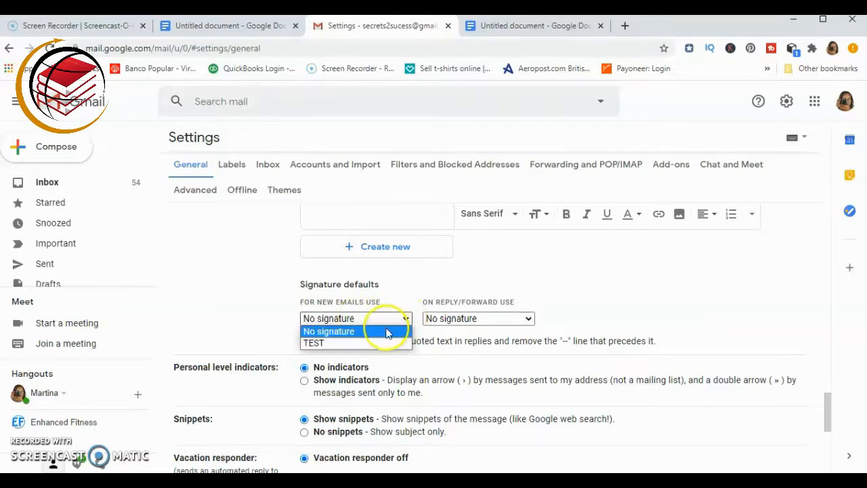
{"action": "left_click", "coordinate": [352, 343]}
Set TEST as the default signature for replies and forwards.
{"action": "scroll", "coordinate": [470, 348], "scroll_direction": "up", "scroll_amount": 2}
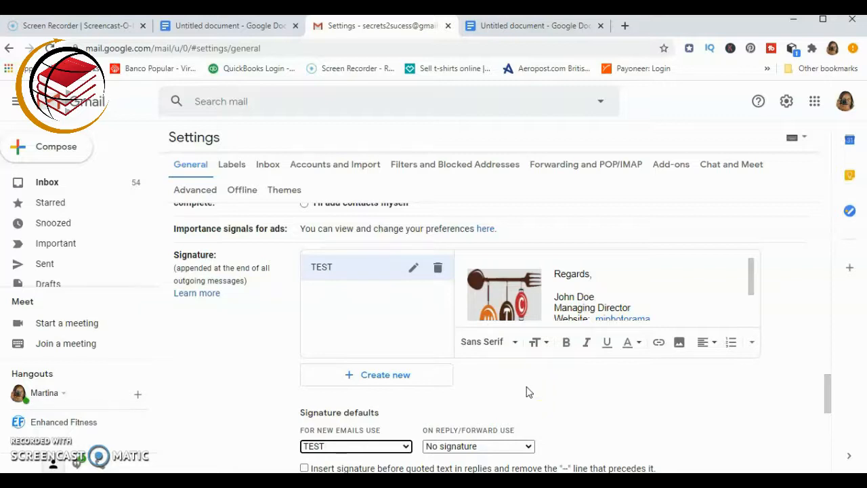
{"action": "scroll", "coordinate": [530, 392], "scroll_direction": "down", "scroll_amount": 1}
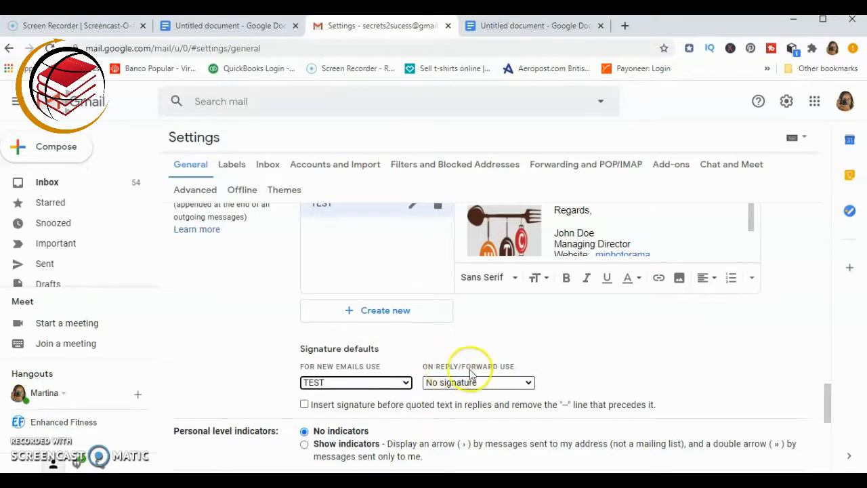
{"action": "left_click", "coordinate": [530, 384]}
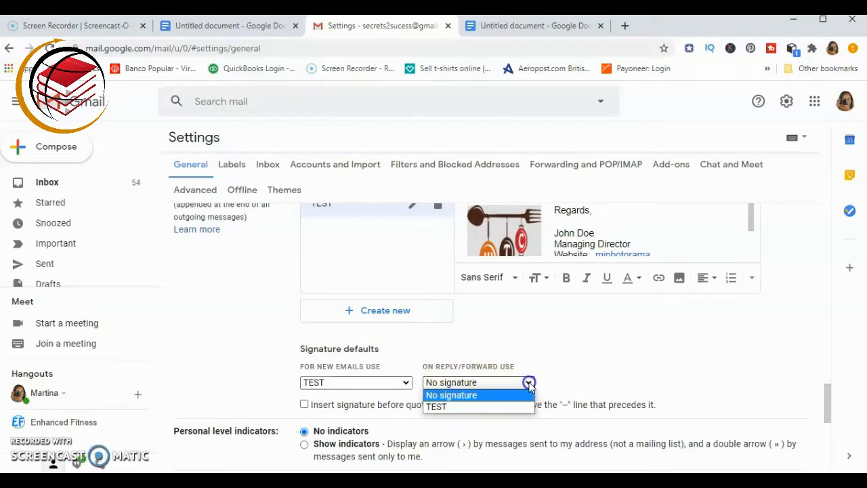
{"action": "left_click", "coordinate": [499, 406]}
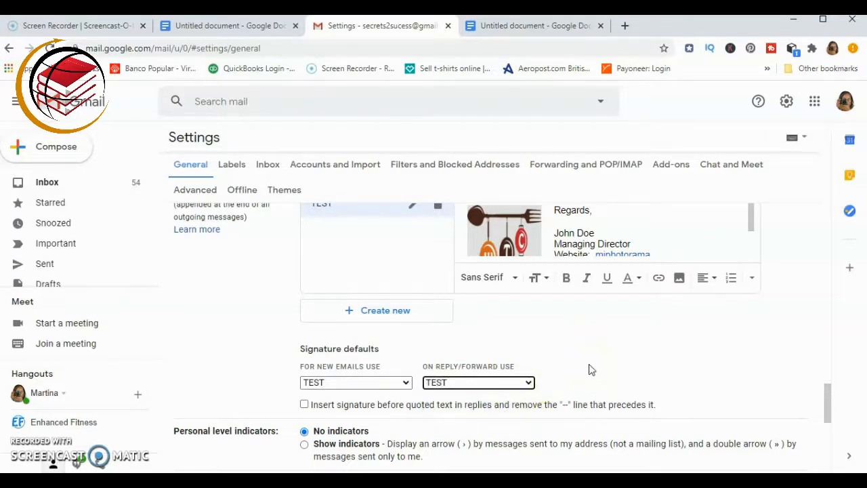
{"action": "scroll", "coordinate": [590, 370], "scroll_direction": "down", "scroll_amount": 1}
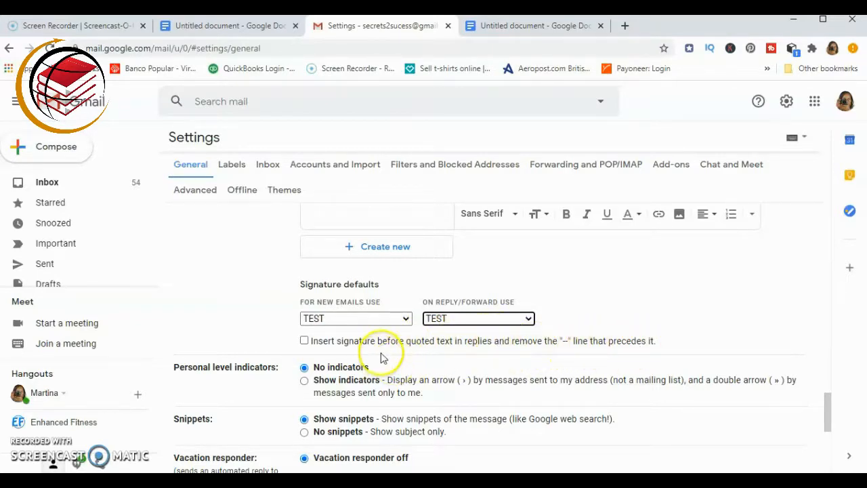
Enable inserting the signature before quoted text in replies, removing the "--" line, and save the settings changes.
{"action": "left_click", "coordinate": [305, 341]}
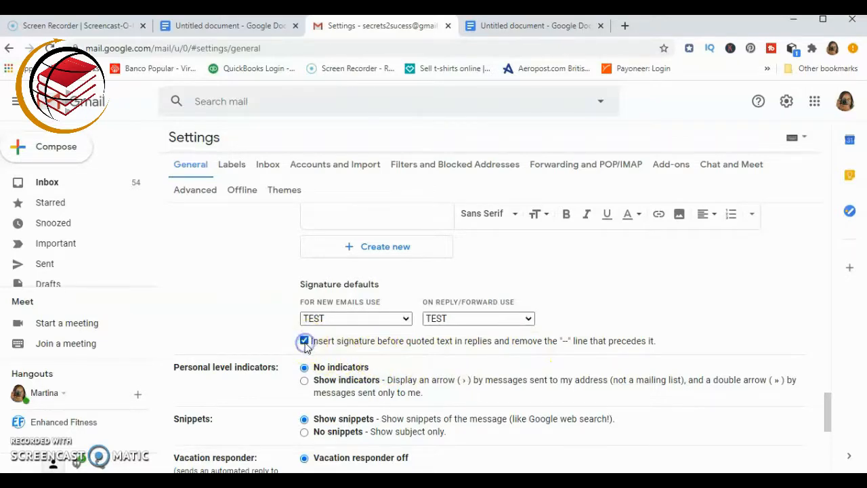
{"action": "scroll", "coordinate": [790, 335], "scroll_direction": "down", "scroll_amount": 4}
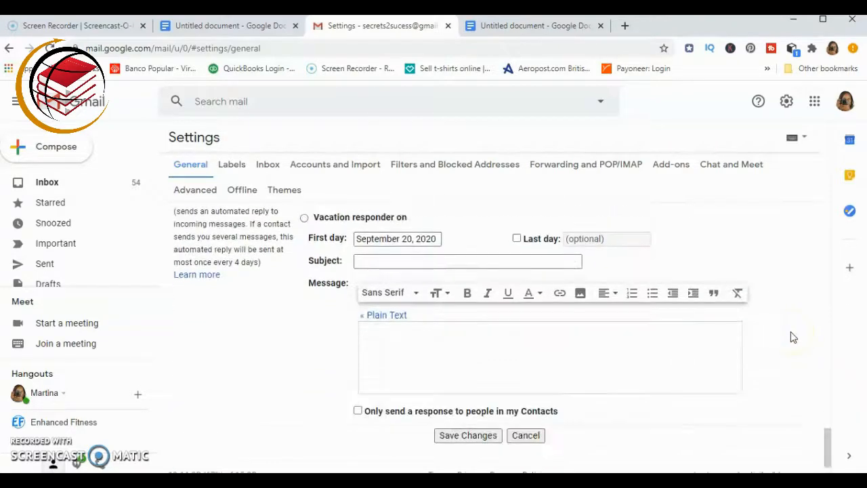
{"action": "left_click", "coordinate": [489, 407]}
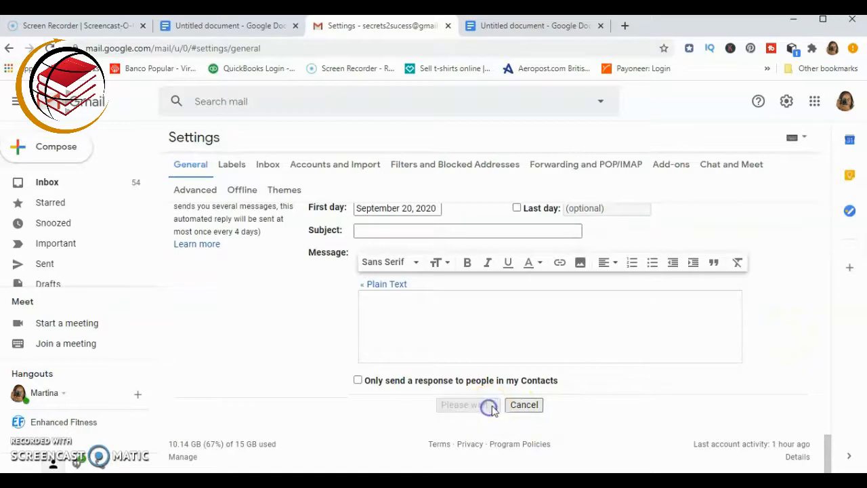
{"action": "scroll", "coordinate": [583, 400], "scroll_direction": "up", "scroll_amount": 3}
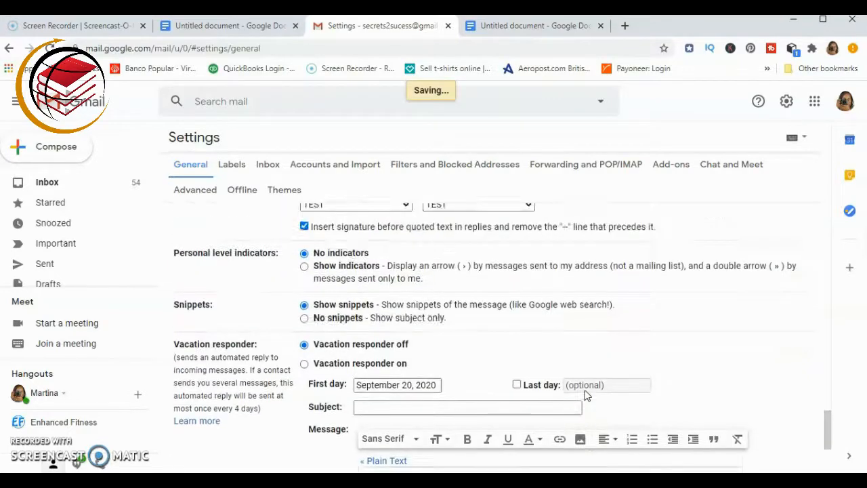
{"action": "scroll", "coordinate": [587, 393], "scroll_direction": "up", "scroll_amount": 5}
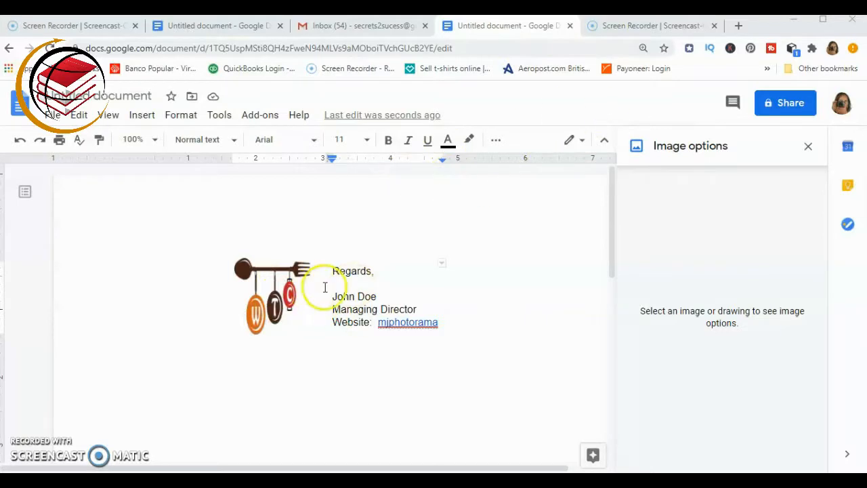
Set the border color of the signature table to black.
{"action": "left_click", "coordinate": [181, 115]}
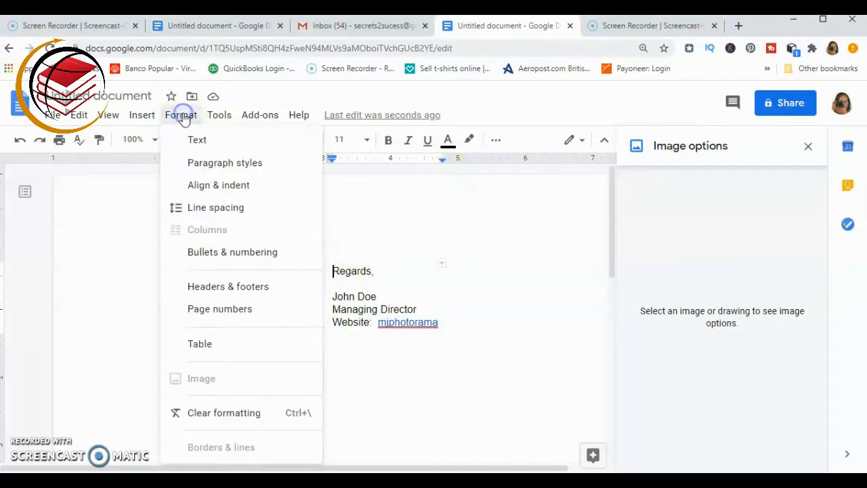
{"action": "mouse_move", "coordinate": [214, 353]}
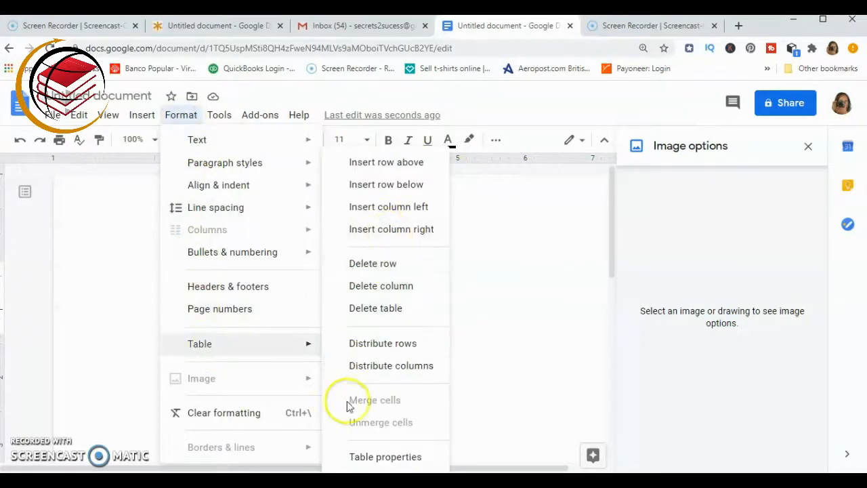
{"action": "left_click", "coordinate": [385, 451]}
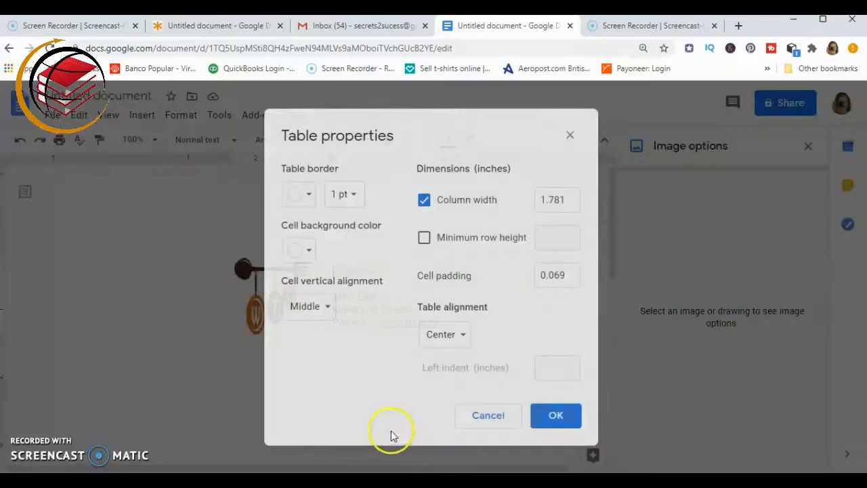
{"action": "left_click", "coordinate": [311, 196]}
{"action": "left_click", "coordinate": [299, 223]}
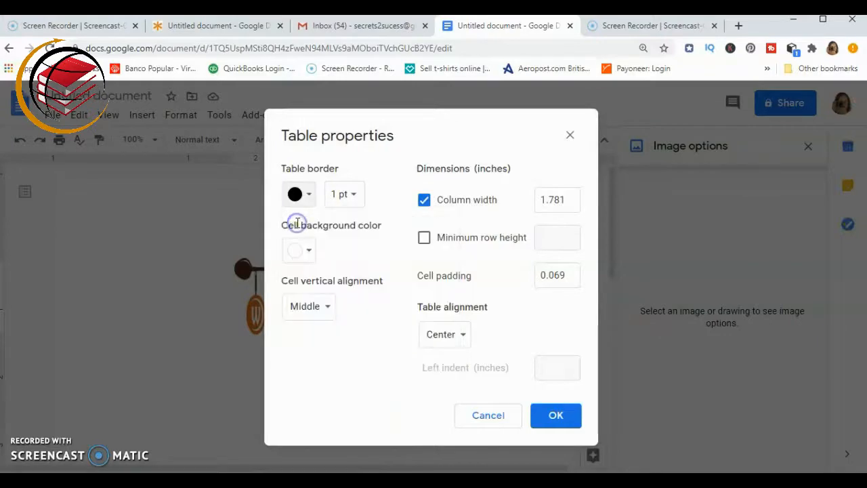
{"action": "left_click", "coordinate": [554, 418]}
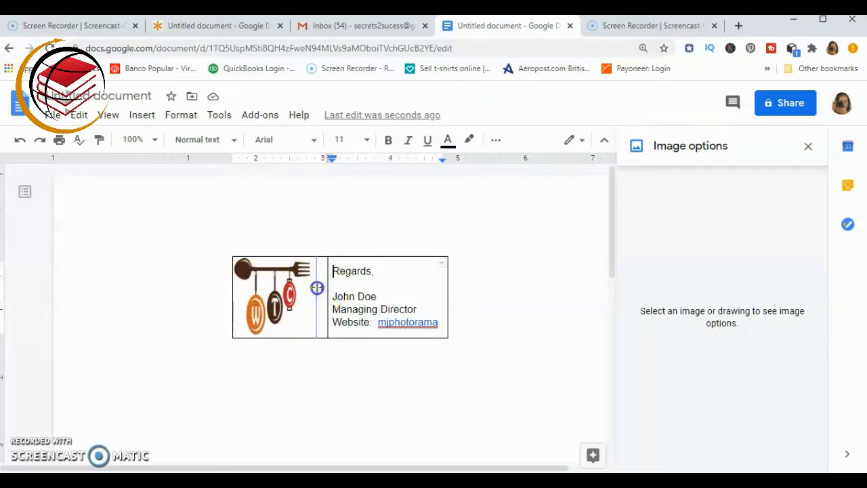
Narrow the logo column until its border meets the logo's right edge, and set the table's cell padding to 0.
{"action": "left_click_drag", "start_coordinate": [317, 288], "coordinate": [316, 288]}
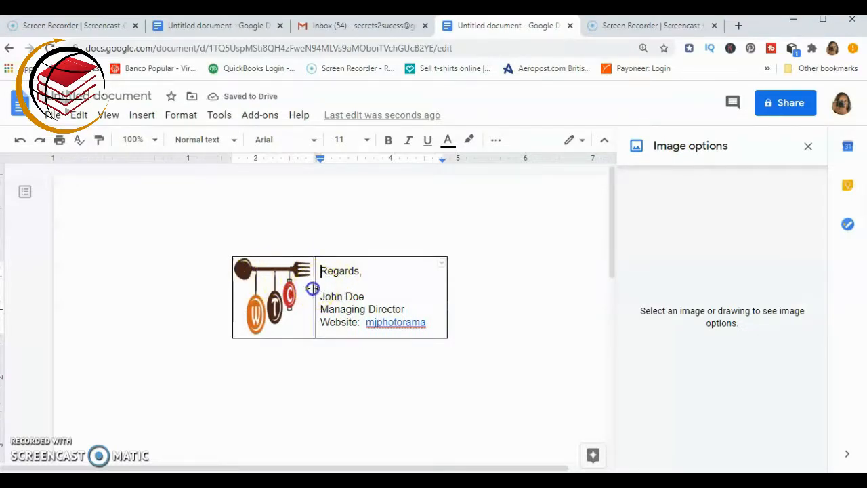
{"action": "left_click_drag", "start_coordinate": [312, 288], "coordinate": [312, 288]}
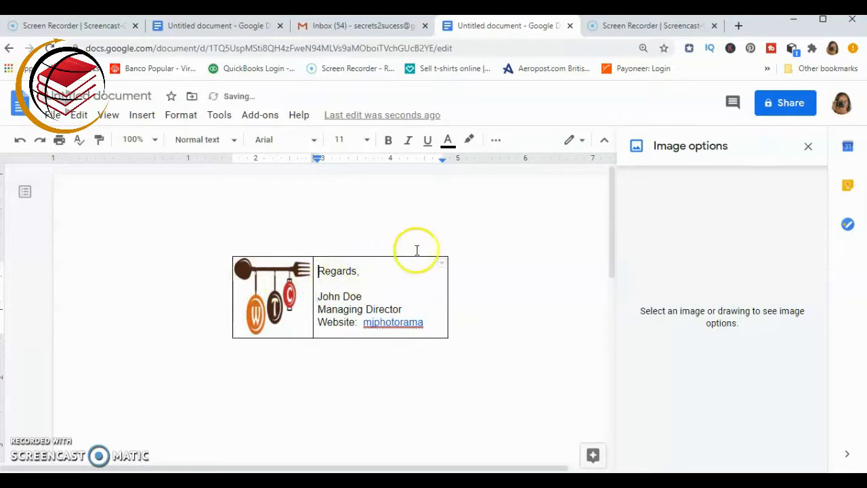
{"action": "left_click", "coordinate": [182, 115]}
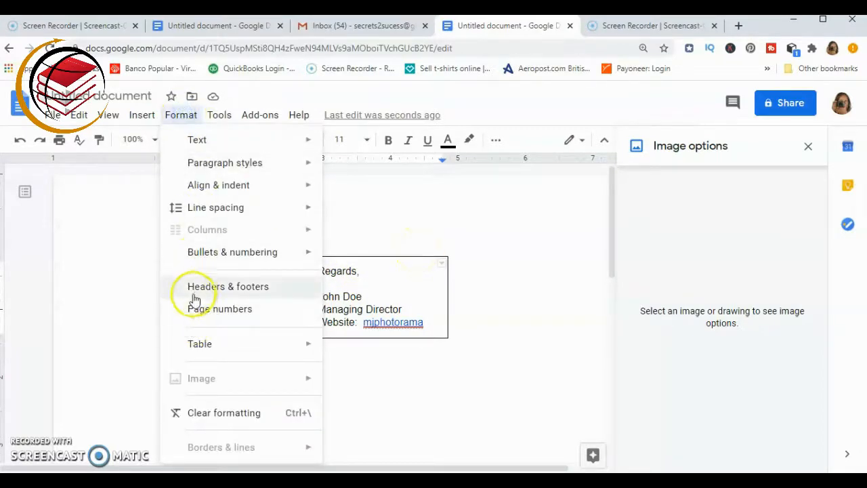
{"action": "mouse_move", "coordinate": [192, 345]}
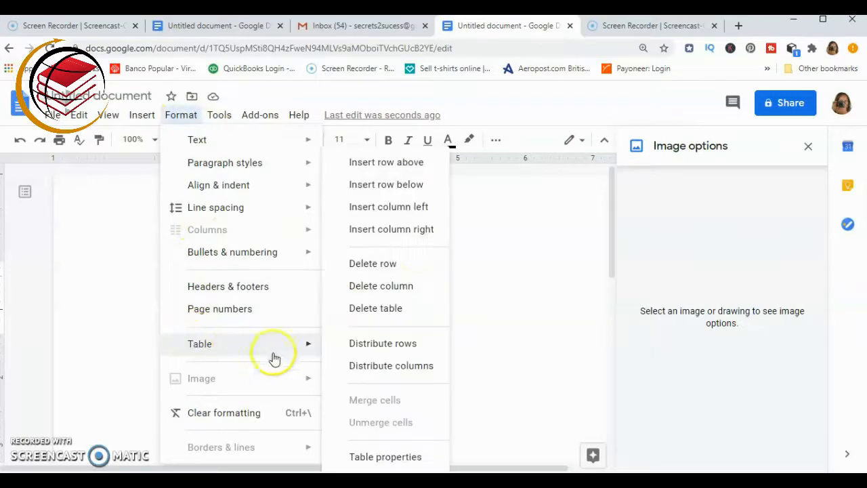
{"action": "left_click", "coordinate": [354, 456]}
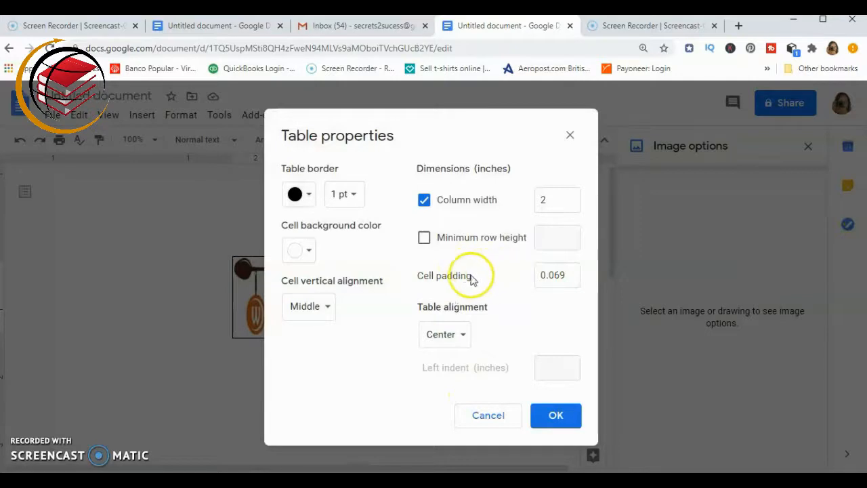
{"action": "left_click", "coordinate": [567, 273]}
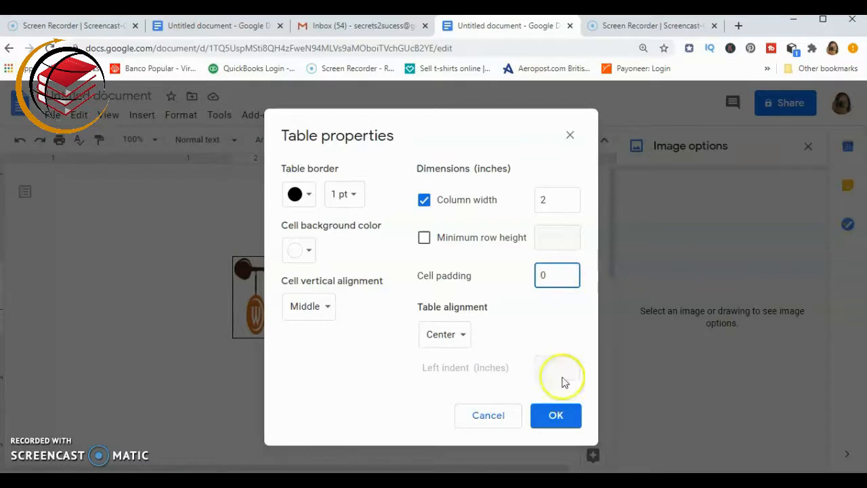
{"action": "left_click", "coordinate": [560, 422]}
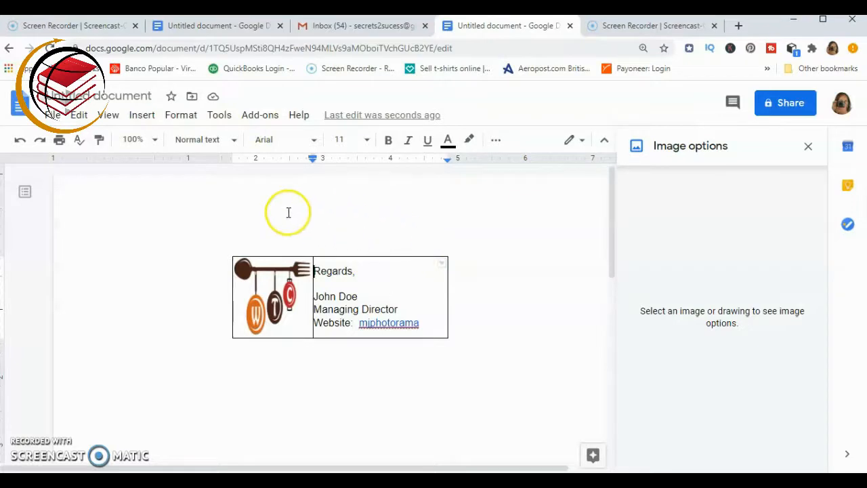
Set the border color of the signature table to white.
{"action": "left_click", "coordinate": [182, 116]}
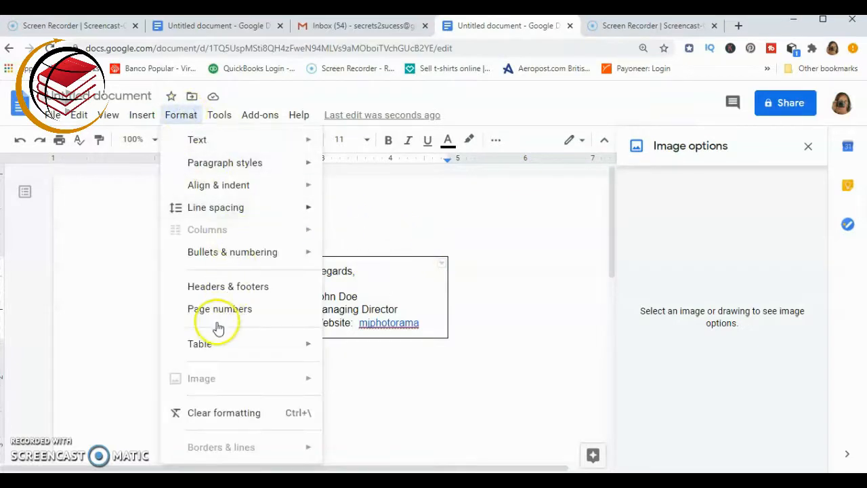
{"action": "mouse_move", "coordinate": [203, 347]}
{"action": "left_click", "coordinate": [358, 460]}
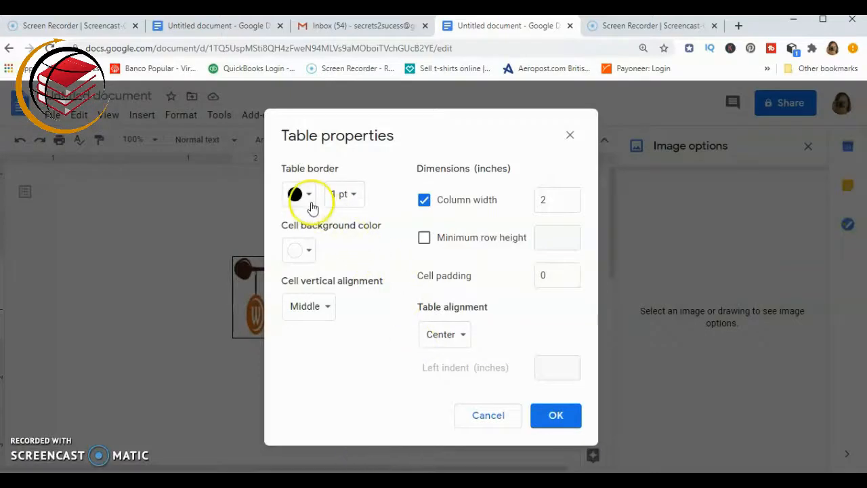
{"action": "left_click", "coordinate": [310, 198]}
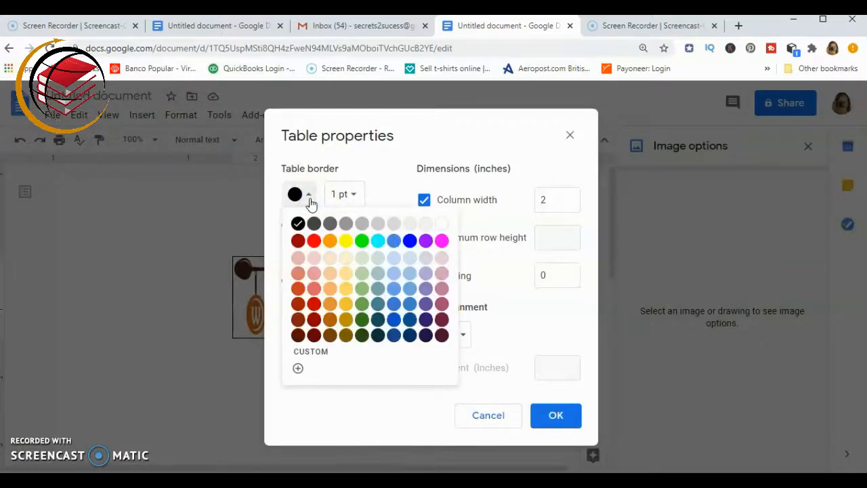
{"action": "left_click", "coordinate": [441, 224]}
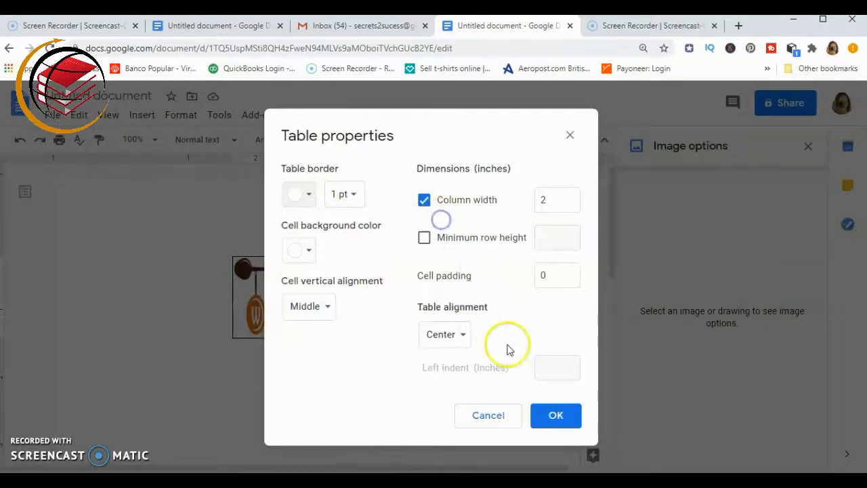
{"action": "left_click", "coordinate": [554, 414]}
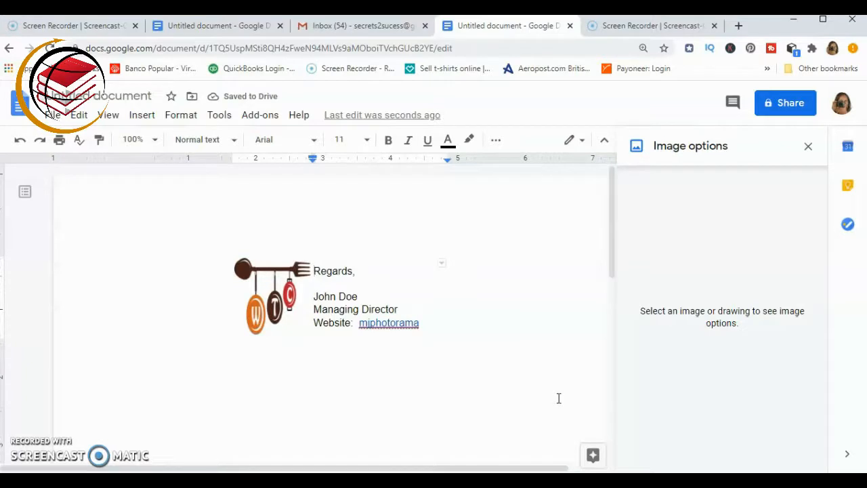
Select the entire document contents and copy the tightened signature table.
{"action": "left_click", "coordinate": [80, 115]}
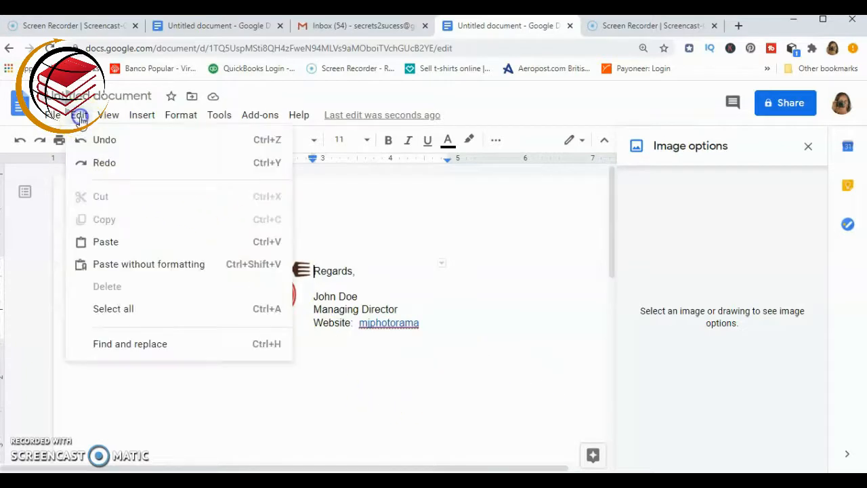
{"action": "left_click", "coordinate": [103, 310]}
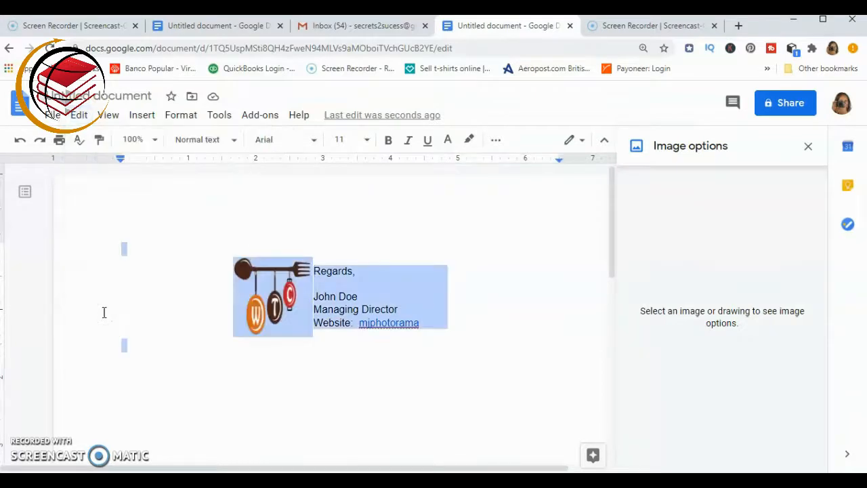
{"action": "left_click", "coordinate": [76, 115]}
{"action": "left_click", "coordinate": [107, 219]}
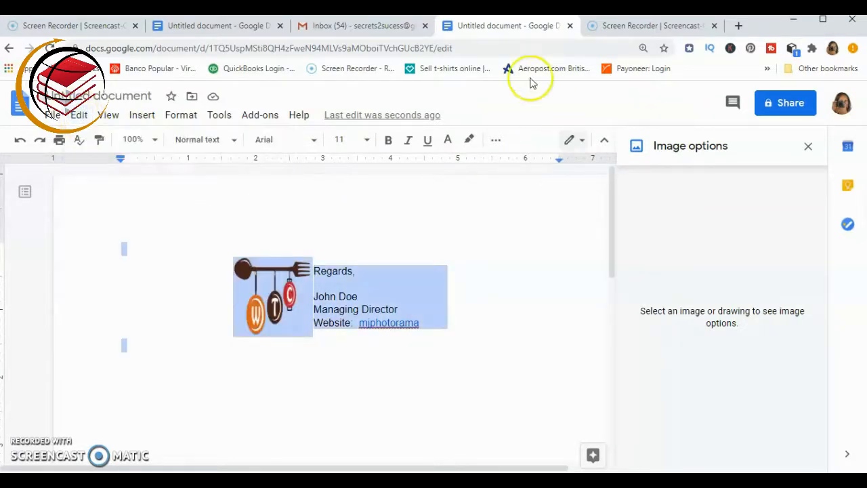
Switch to Gmail and open the full settings at the Signature section.
{"action": "left_click", "coordinate": [377, 26]}
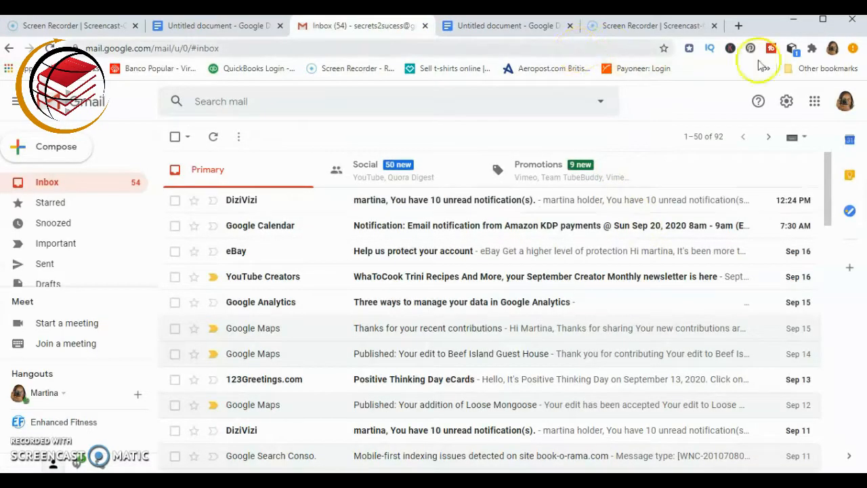
{"action": "left_click", "coordinate": [789, 103]}
{"action": "left_click", "coordinate": [737, 167]}
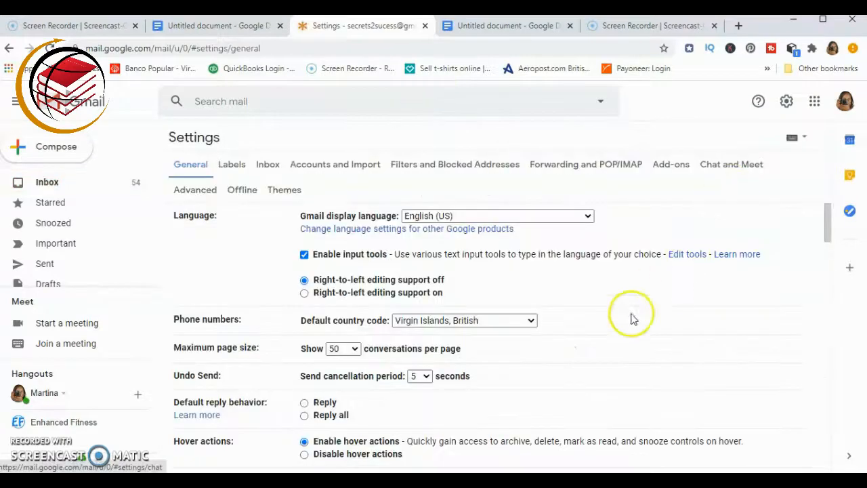
{"action": "scroll", "coordinate": [632, 319], "scroll_direction": "down", "scroll_amount": 10}
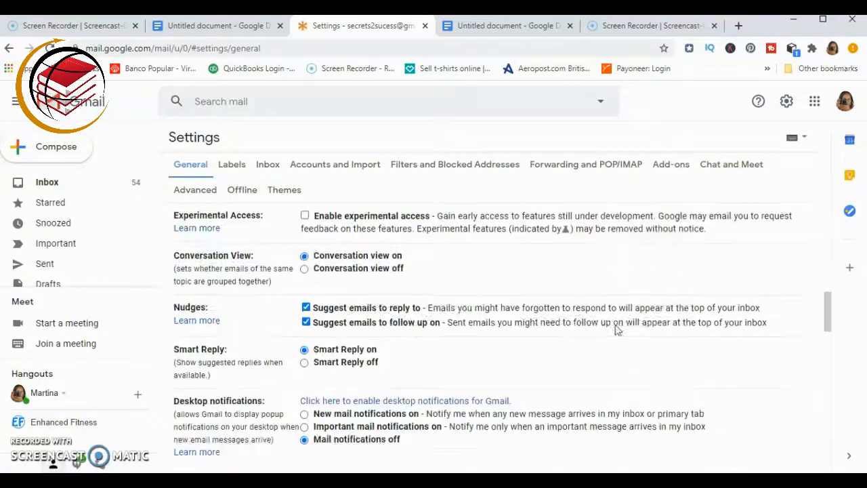
{"action": "scroll", "coordinate": [616, 328], "scroll_direction": "down", "scroll_amount": 10}
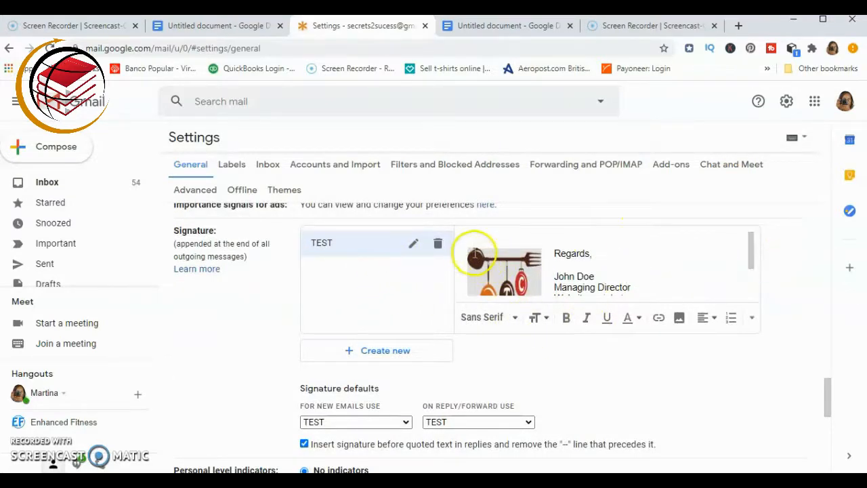
Delete the old logo and all contact text from the TEST signature.
{"action": "mouse_move", "coordinate": [472, 255]}
{"action": "left_mouse_down"}
{"action": "mouse_move", "coordinate": [595, 286]}
{"action": "mouse_move", "coordinate": [484, 266]}
{"action": "left_mouse_up"}
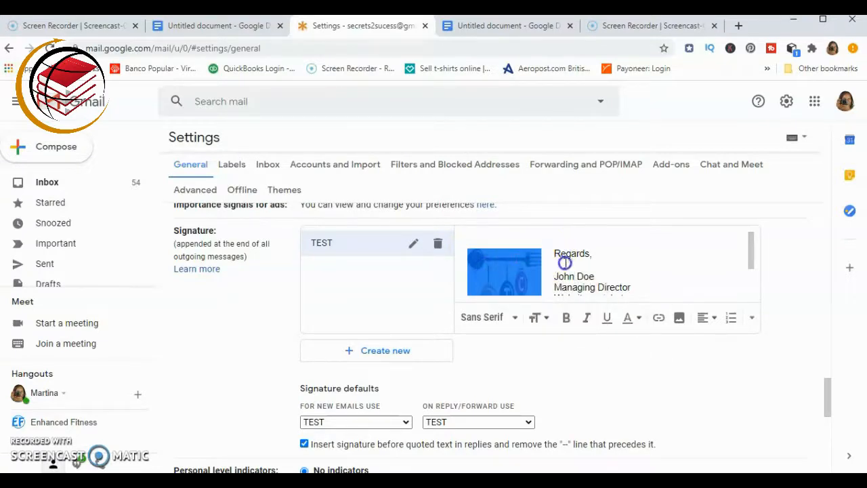
{"action": "left_click", "coordinate": [486, 262]}
{"action": "key", "text": "Delete"}
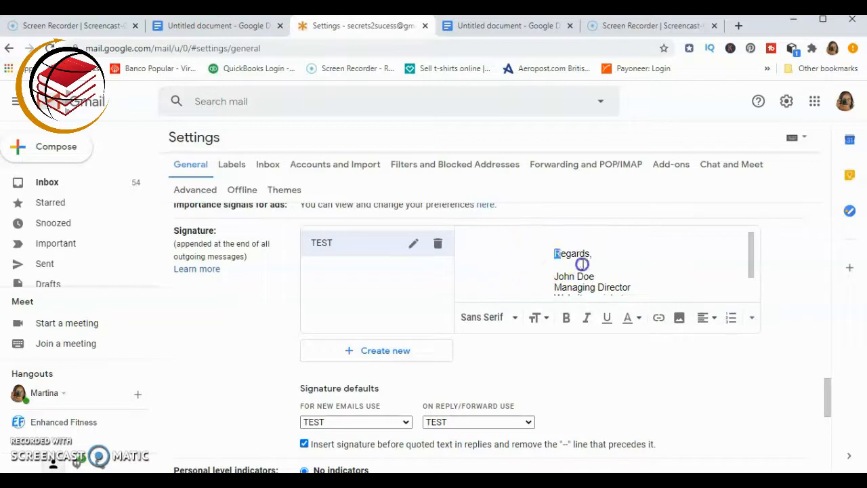
{"action": "left_click_drag", "start_coordinate": [582, 264], "coordinate": [657, 326]}
{"action": "key", "text": "Delete"}
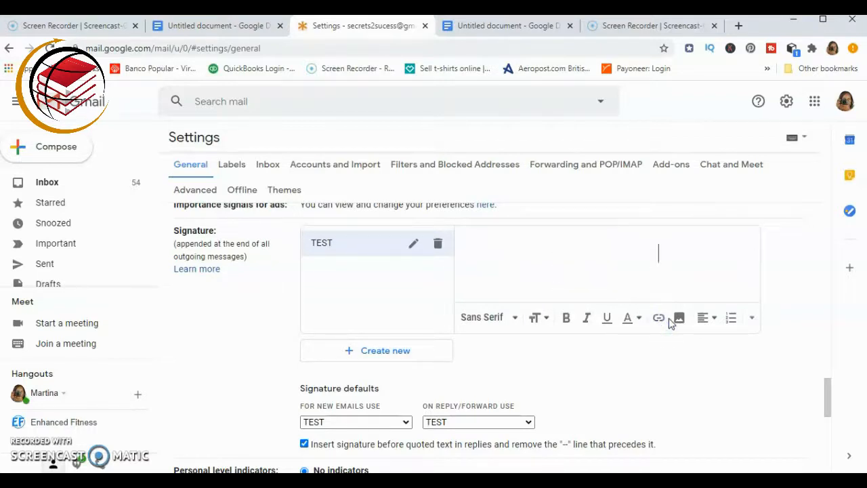
Paste the copied logo and contact table into the emptied TEST signature and check its upper part.
{"action": "right_click", "coordinate": [479, 238]}
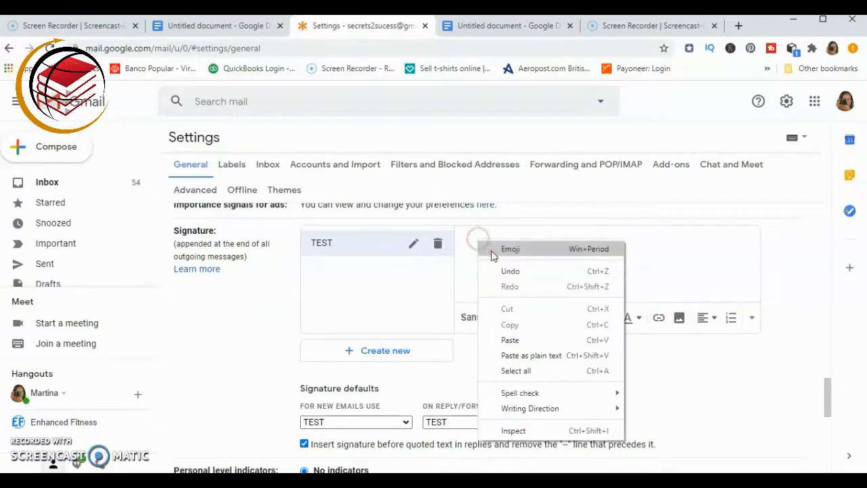
{"action": "left_click", "coordinate": [497, 339]}
{"action": "scroll", "coordinate": [563, 312], "scroll_direction": "up", "scroll_amount": 2}
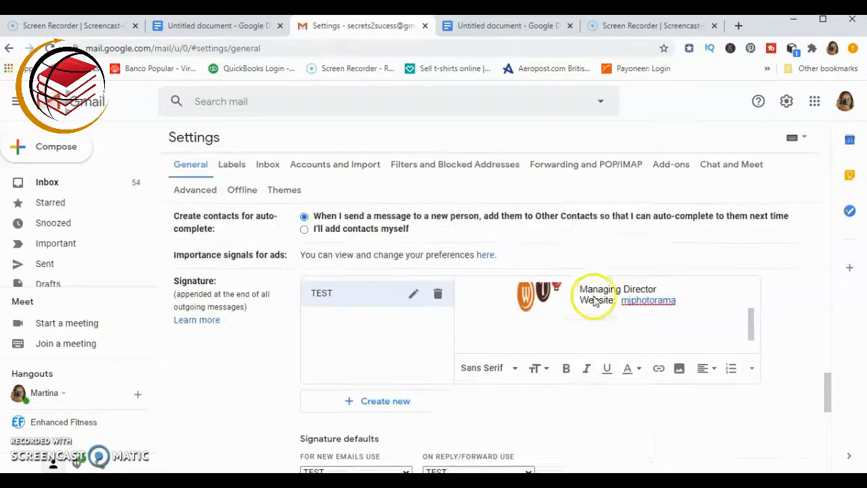
{"action": "left_click_drag", "start_coordinate": [751, 400], "coordinate": [757, 372]}
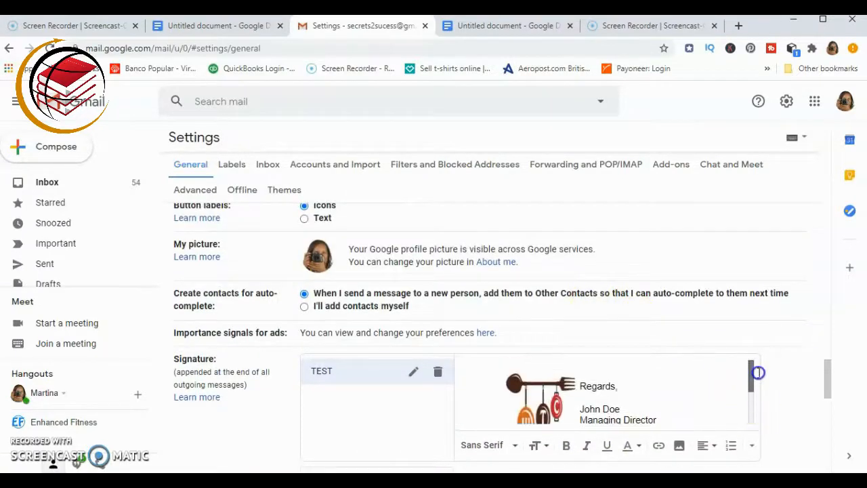
Check the pasted TEST signature from start to end and apply left alignment in its editor.
{"action": "scroll", "coordinate": [652, 395], "scroll_direction": "down", "scroll_amount": 3}
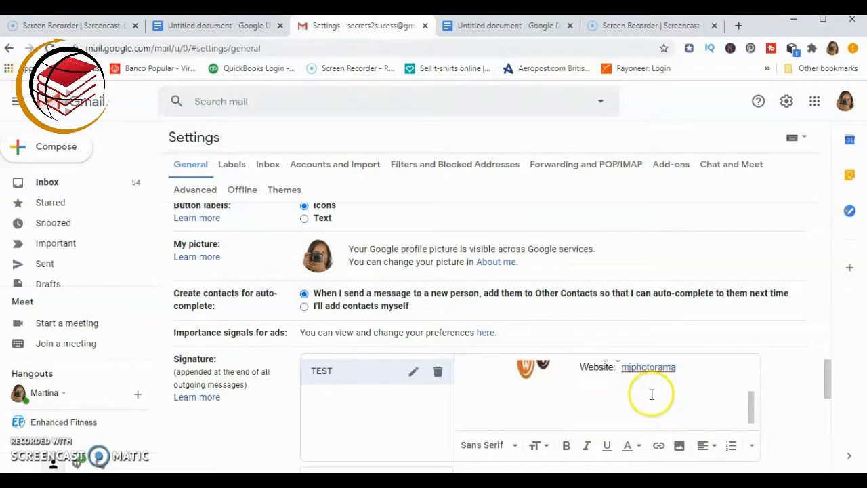
{"action": "scroll", "coordinate": [651, 395], "scroll_direction": "up", "scroll_amount": 3}
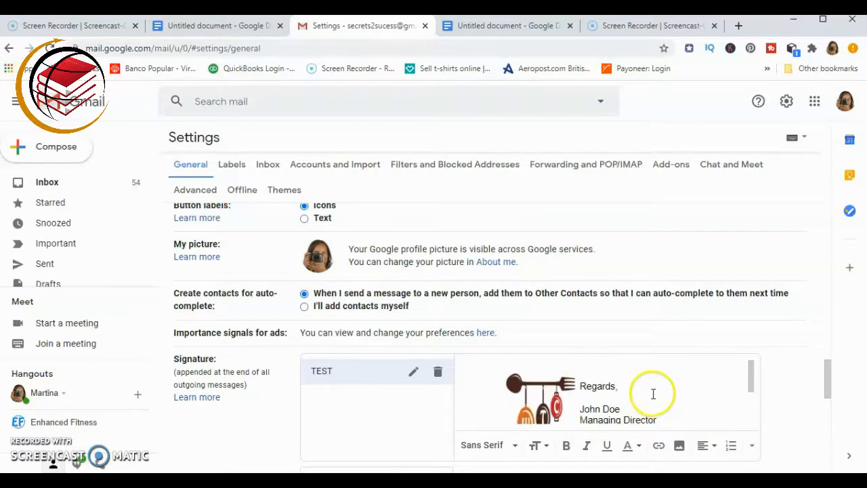
{"action": "left_click", "coordinate": [707, 447]}
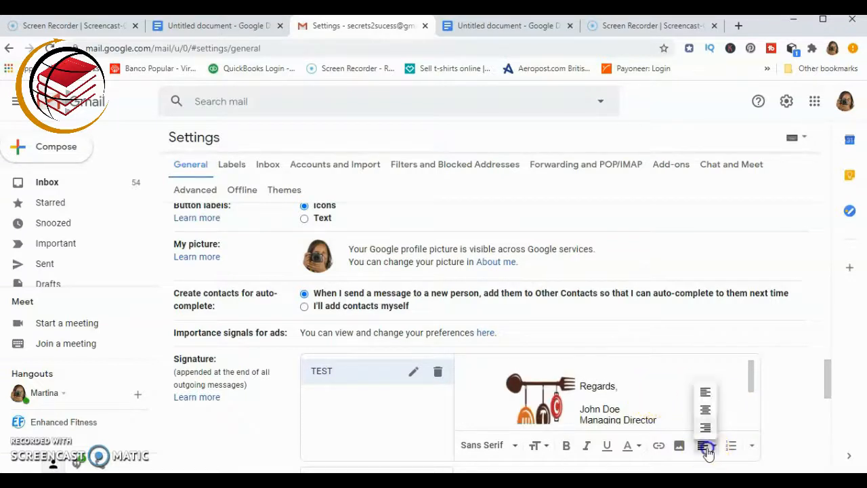
{"action": "left_click", "coordinate": [705, 393]}
{"action": "scroll", "coordinate": [691, 394], "scroll_direction": "down", "scroll_amount": 2}
{"action": "scroll", "coordinate": [691, 394], "scroll_direction": "up", "scroll_amount": 2}
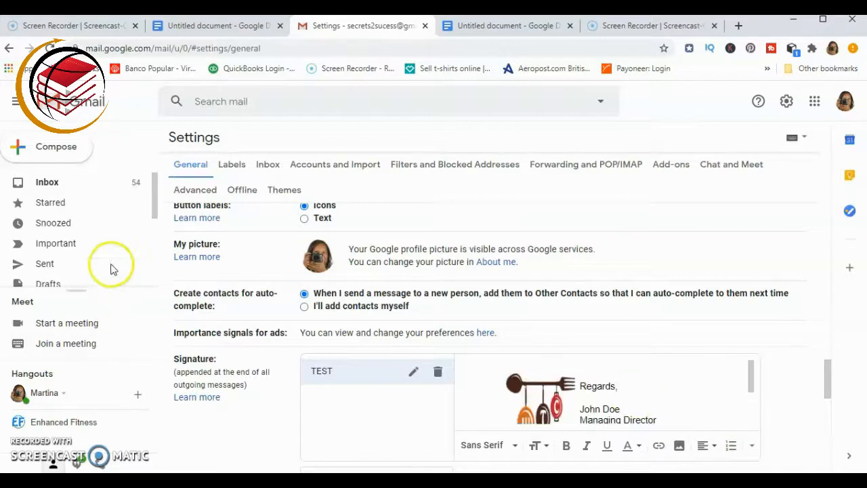
Save the Gmail settings and compose a new message to check the updated signature.
{"action": "scroll", "coordinate": [754, 314], "scroll_direction": "down", "scroll_amount": 4}
{"action": "scroll", "coordinate": [756, 317], "scroll_direction": "down", "scroll_amount": 5}
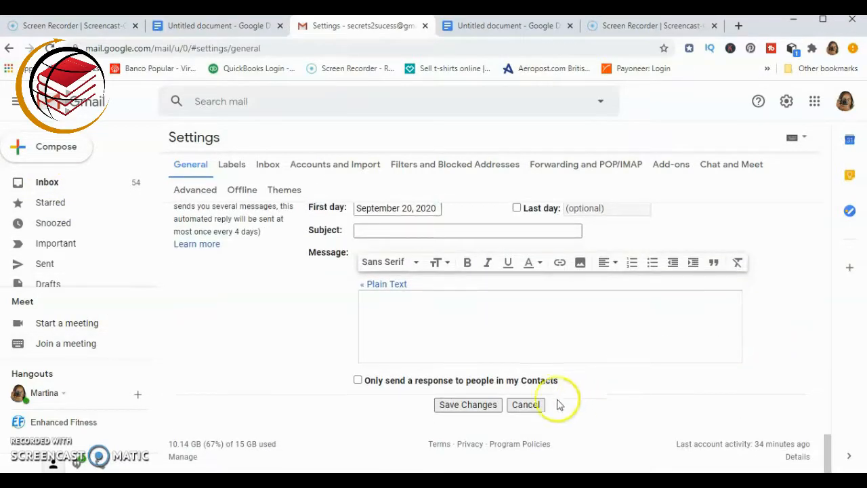
{"action": "left_click", "coordinate": [468, 405]}
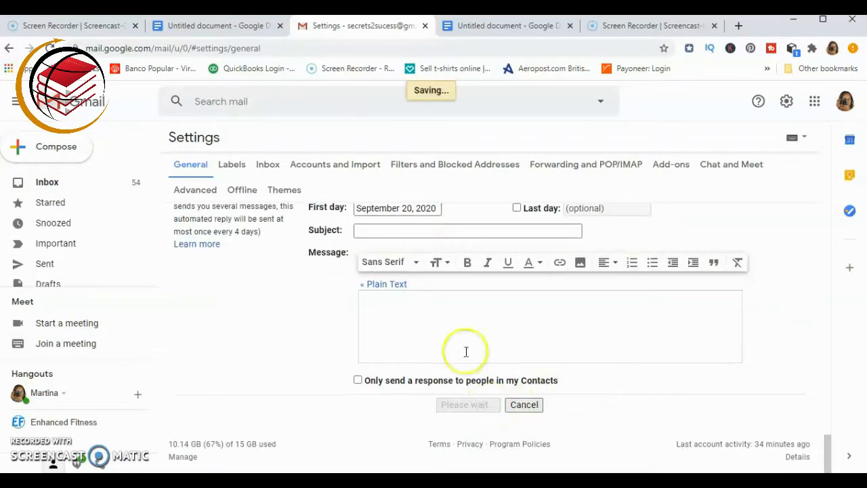
{"action": "left_click", "coordinate": [64, 151]}
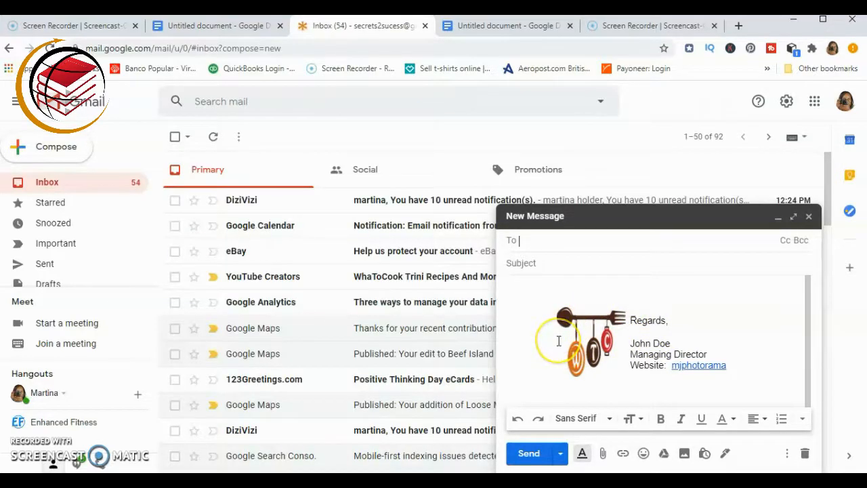
Review the signature table in Google Docs, then return to Gmail and close the new message.
{"action": "left_click", "coordinate": [522, 27]}
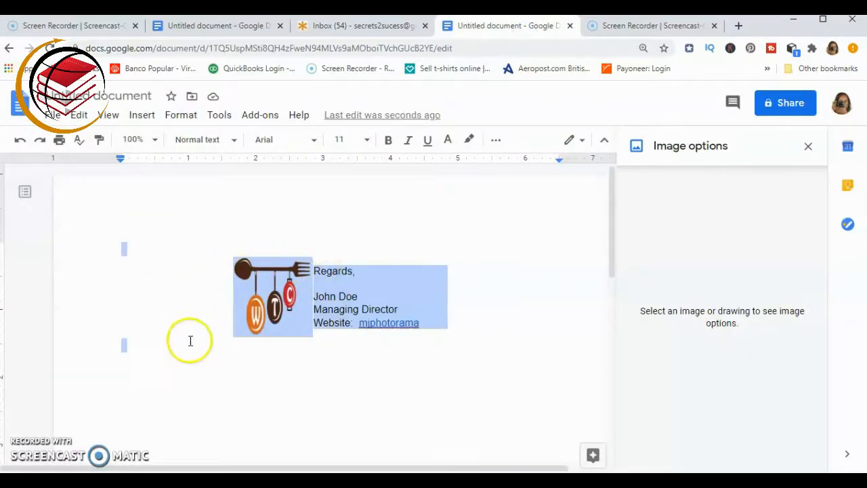
{"action": "left_click", "coordinate": [353, 382]}
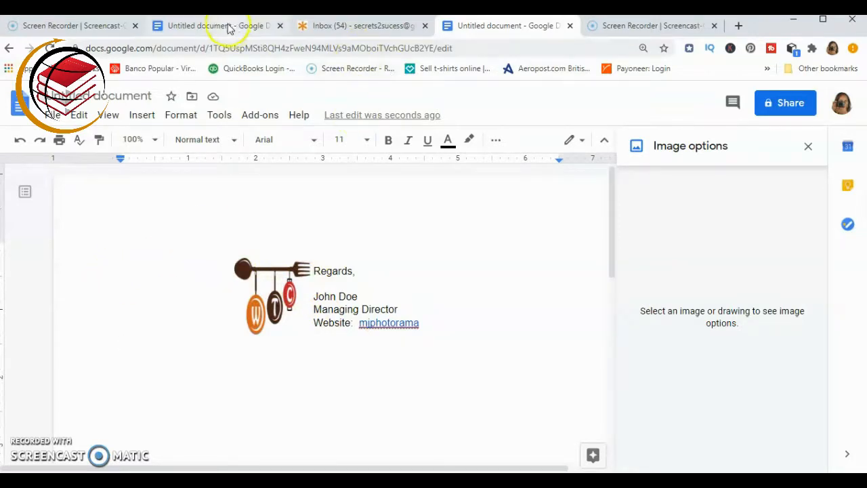
{"action": "left_click", "coordinate": [202, 29]}
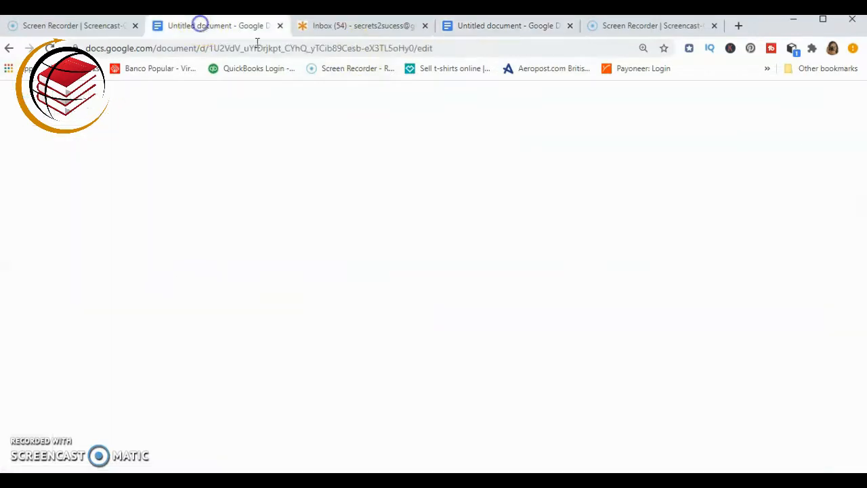
{"action": "left_click", "coordinate": [360, 29]}
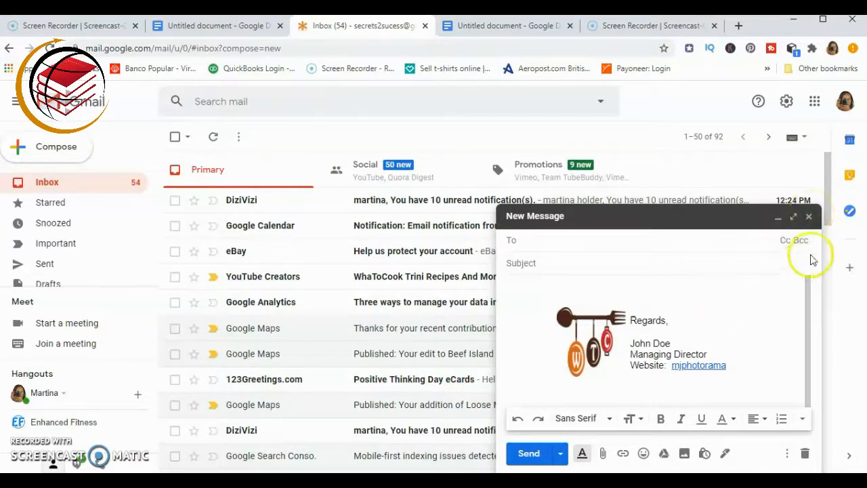
{"action": "left_click", "coordinate": [810, 218]}
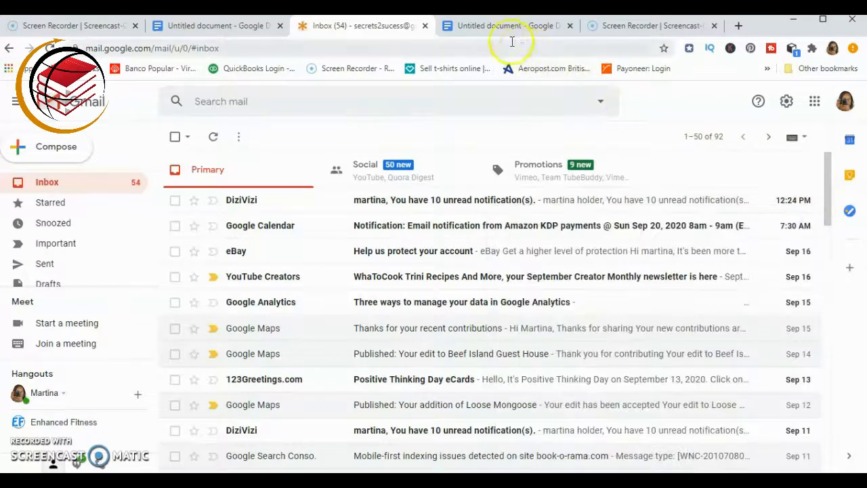
Switch to the signature document in Google Docs, set the table alignment to Left, and close the image options.
{"action": "left_click", "coordinate": [501, 28]}
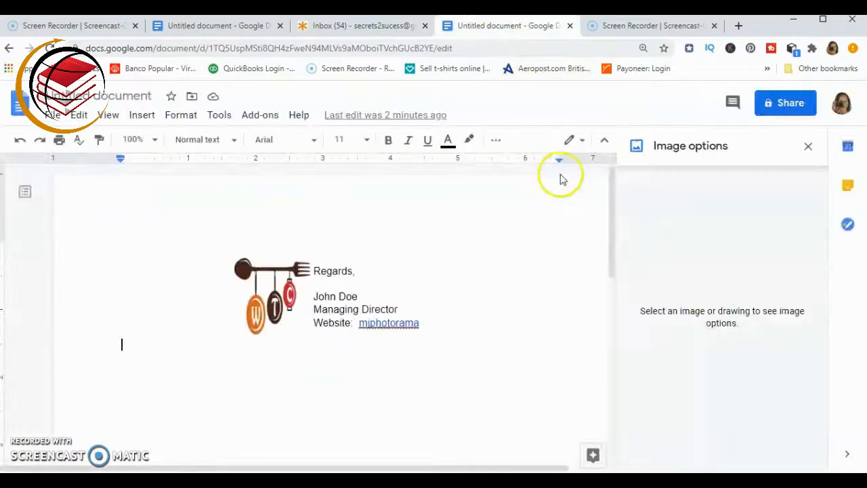
{"action": "left_click", "coordinate": [250, 267]}
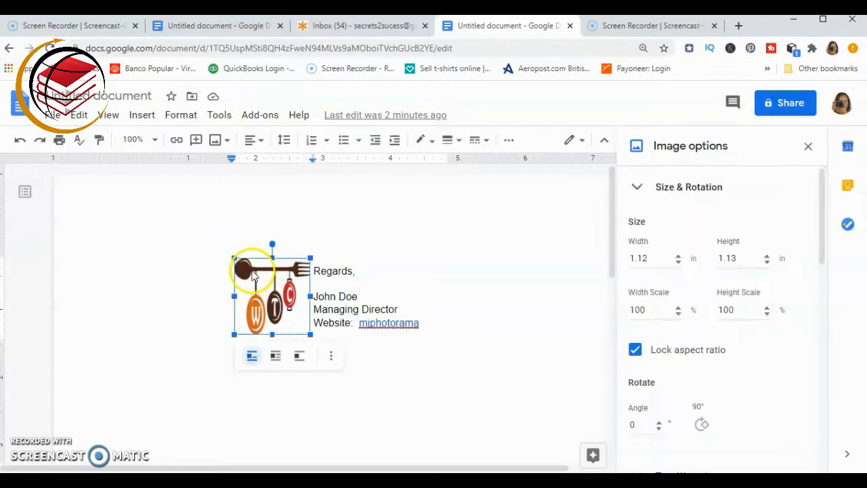
{"action": "left_click", "coordinate": [182, 115]}
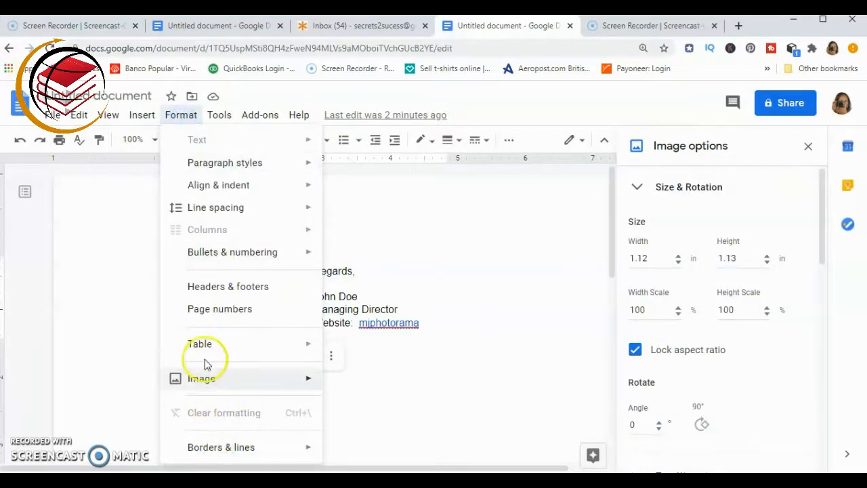
{"action": "mouse_move", "coordinate": [219, 346]}
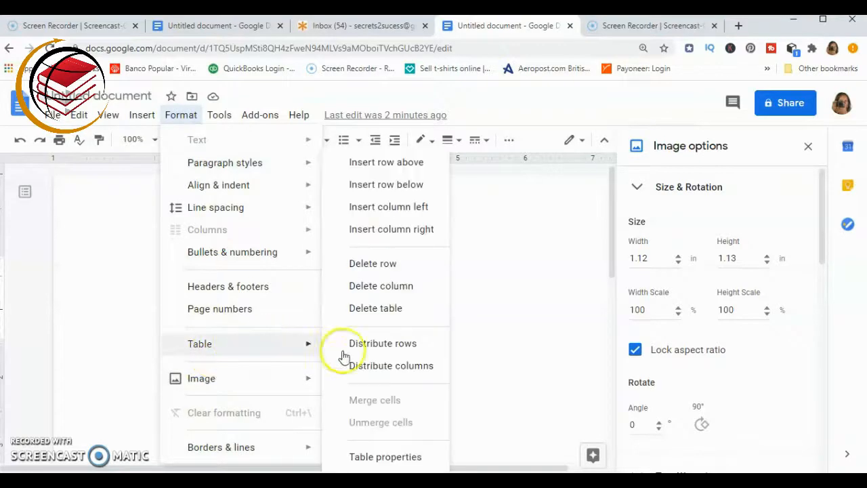
{"action": "left_click", "coordinate": [369, 458]}
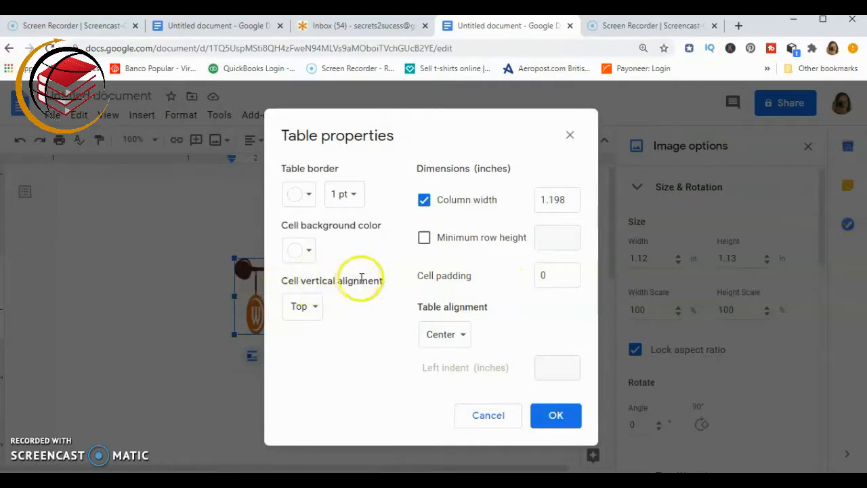
{"action": "left_click", "coordinate": [464, 336]}
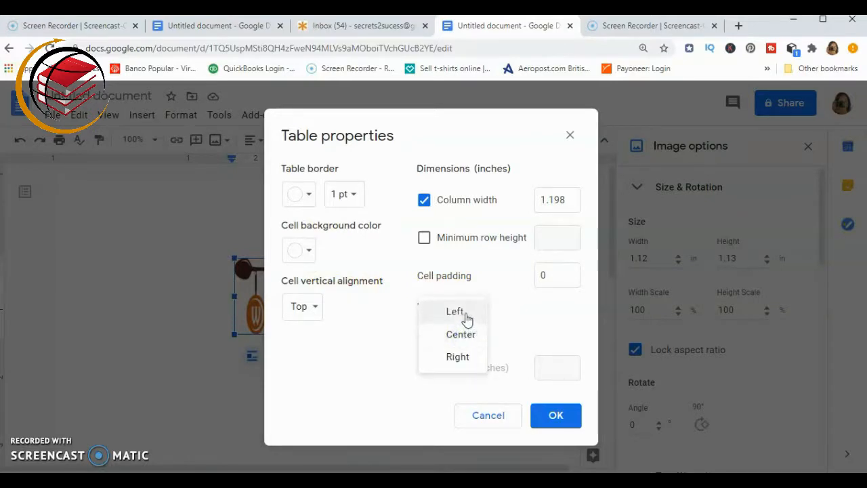
{"action": "left_click", "coordinate": [465, 314]}
{"action": "left_click", "coordinate": [557, 420]}
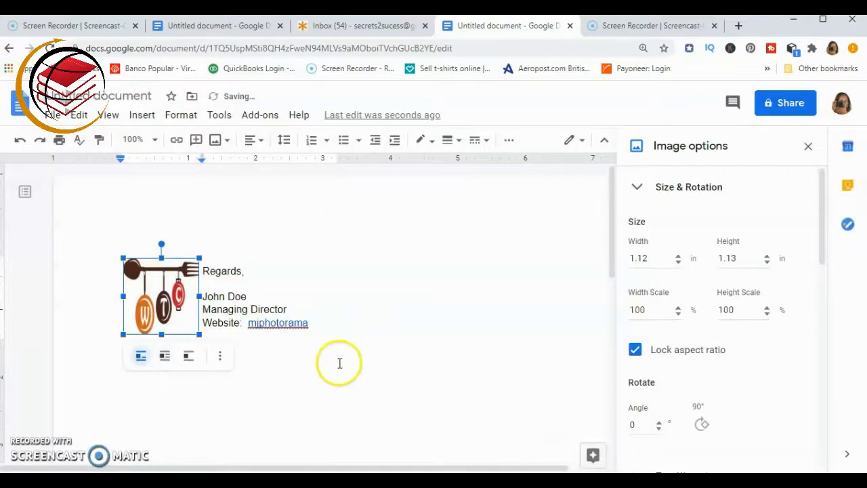
{"action": "left_click", "coordinate": [300, 371]}
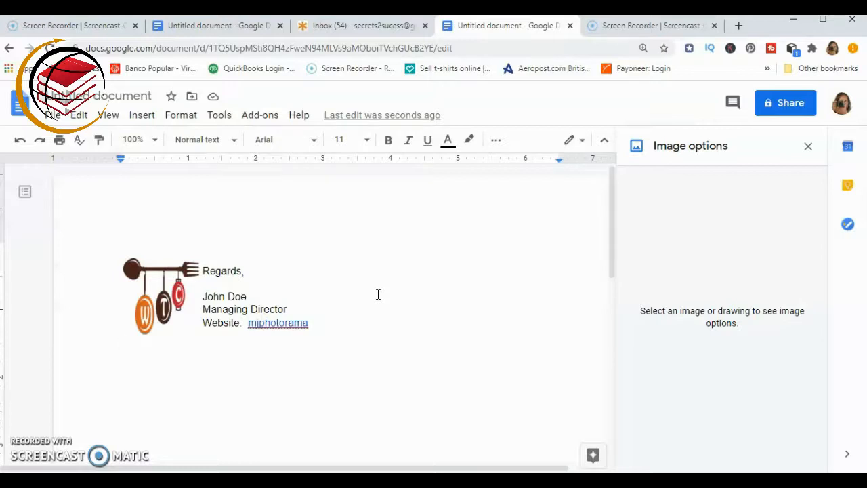
{"action": "left_click", "coordinate": [808, 148]}
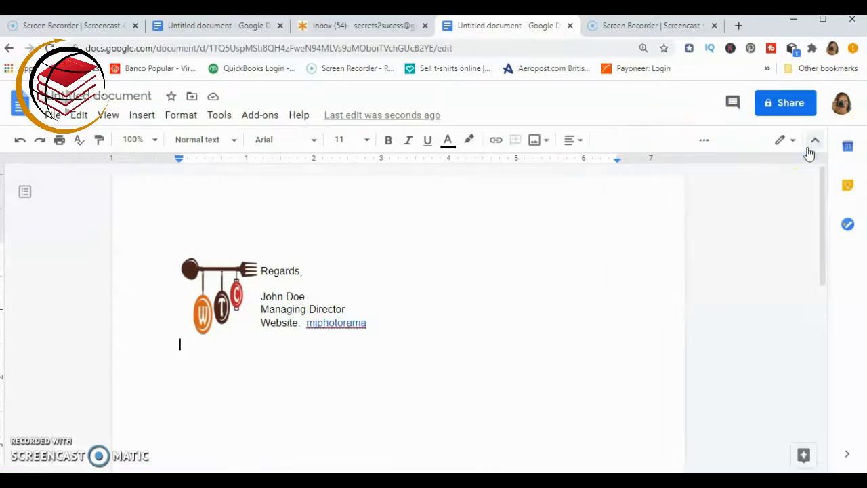